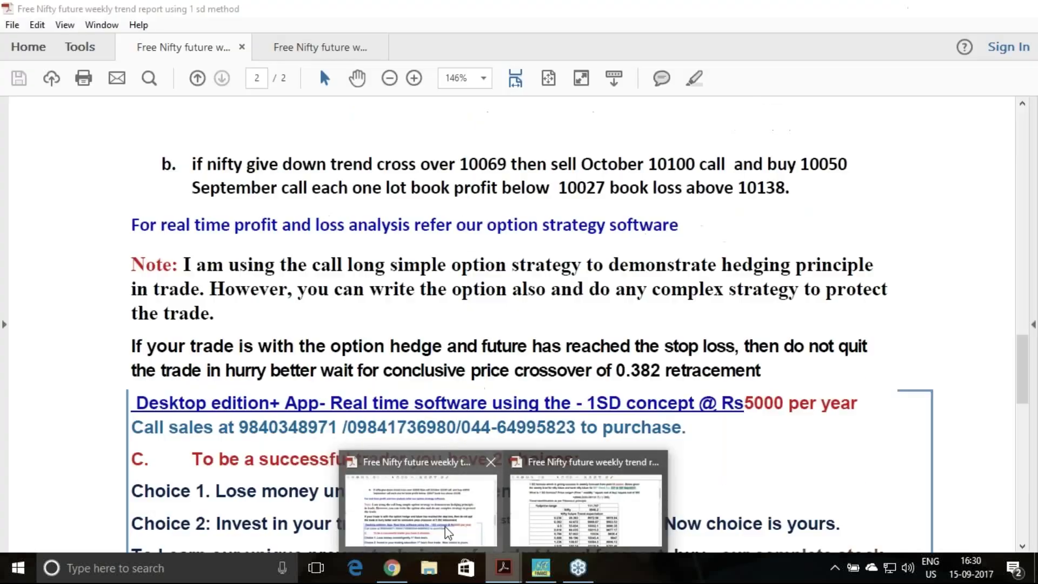
Bring up the Nifty report for 11th to 15th Sep 2017 and clear the text selection on its date range
mouse_move(569, 514)
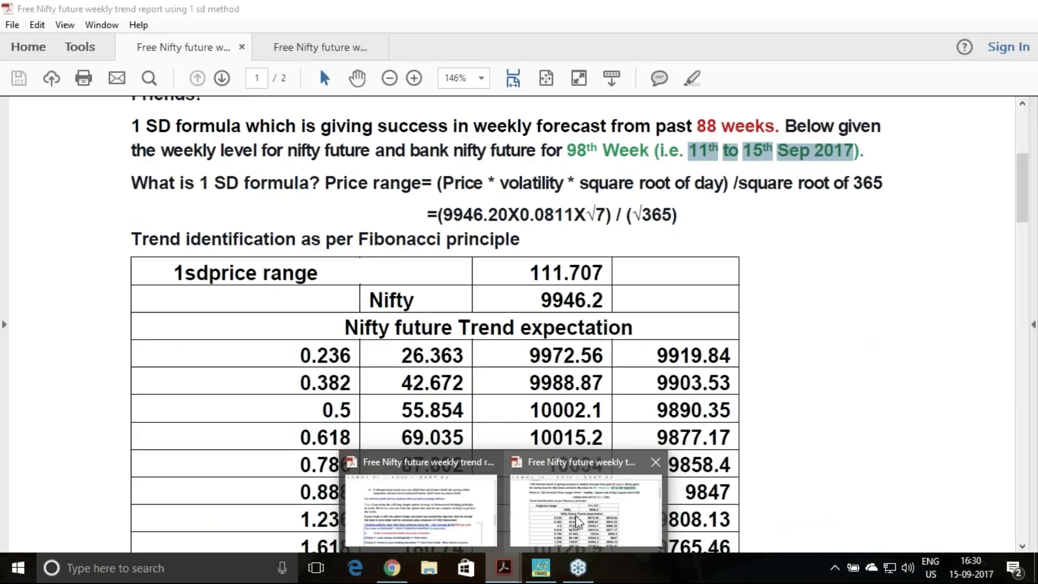
click(577, 521)
scroll(578, 522, up, 5)
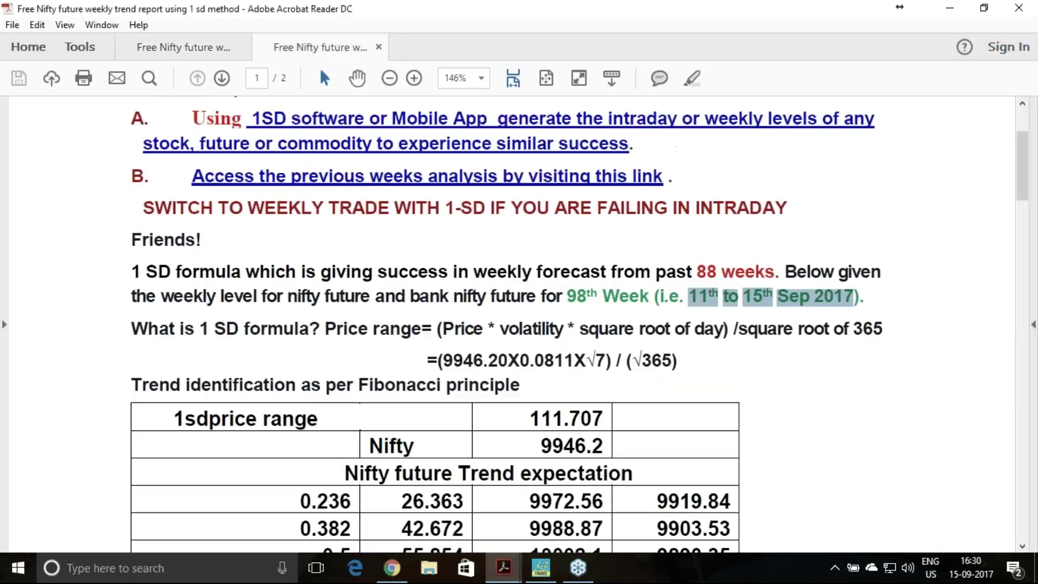
scroll(723, 164, down, 6)
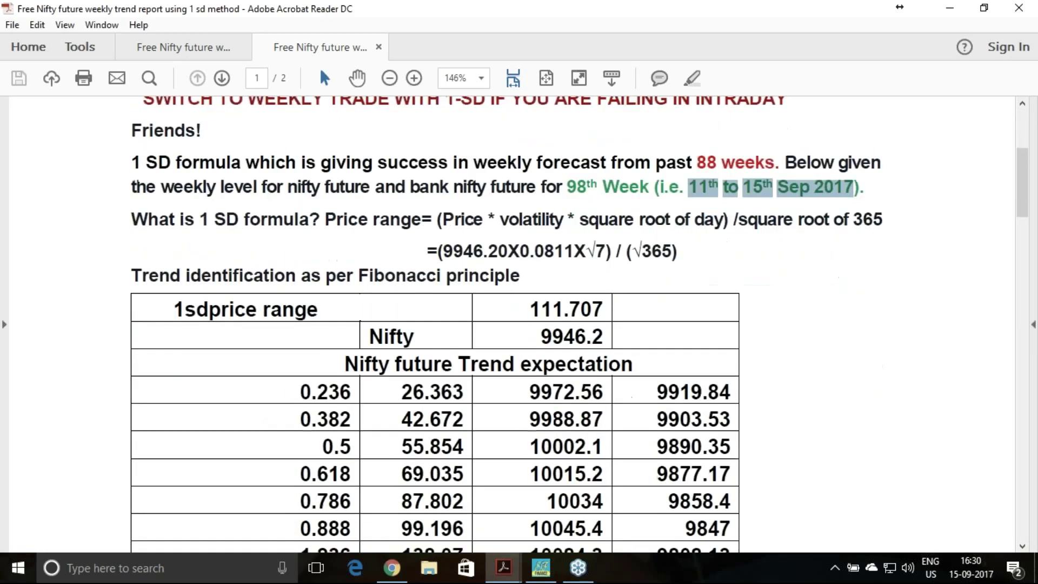
scroll(724, 164, up, 1)
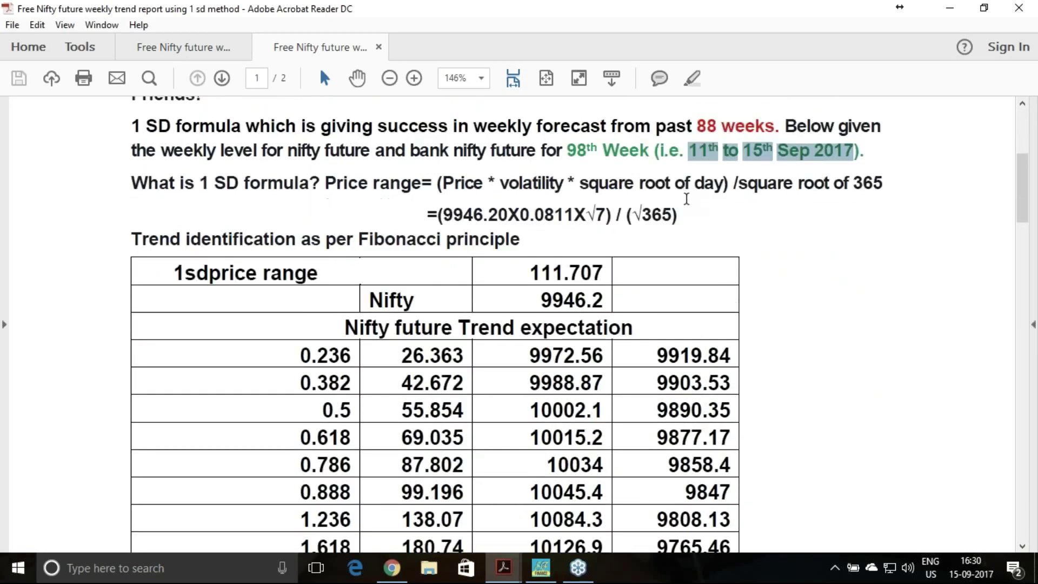
click(785, 215)
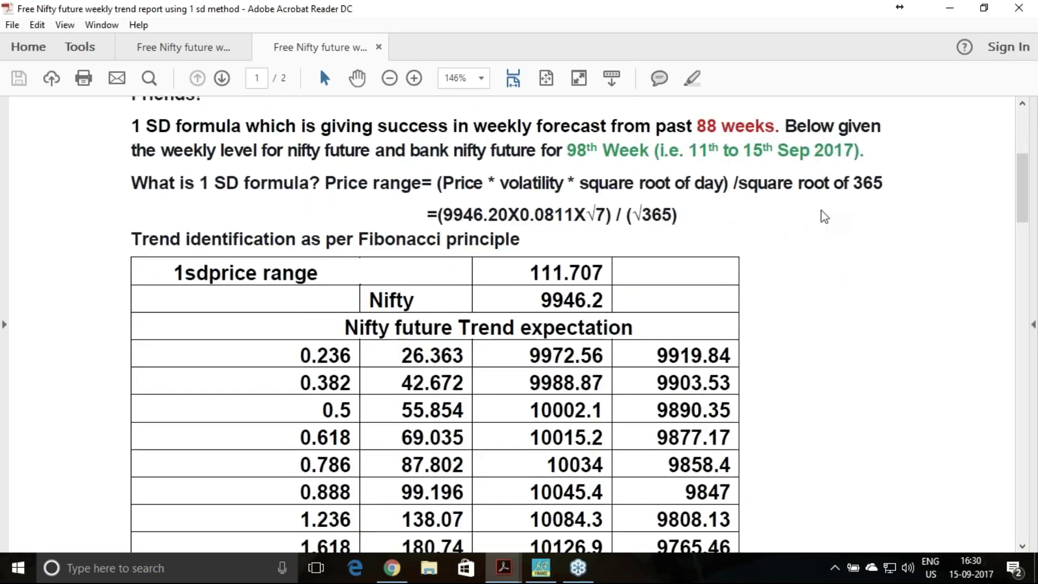
Examine the 1 SD formula, the Nifty future trend table and the Bank nifty levels in the report
scroll(824, 217, down, 2)
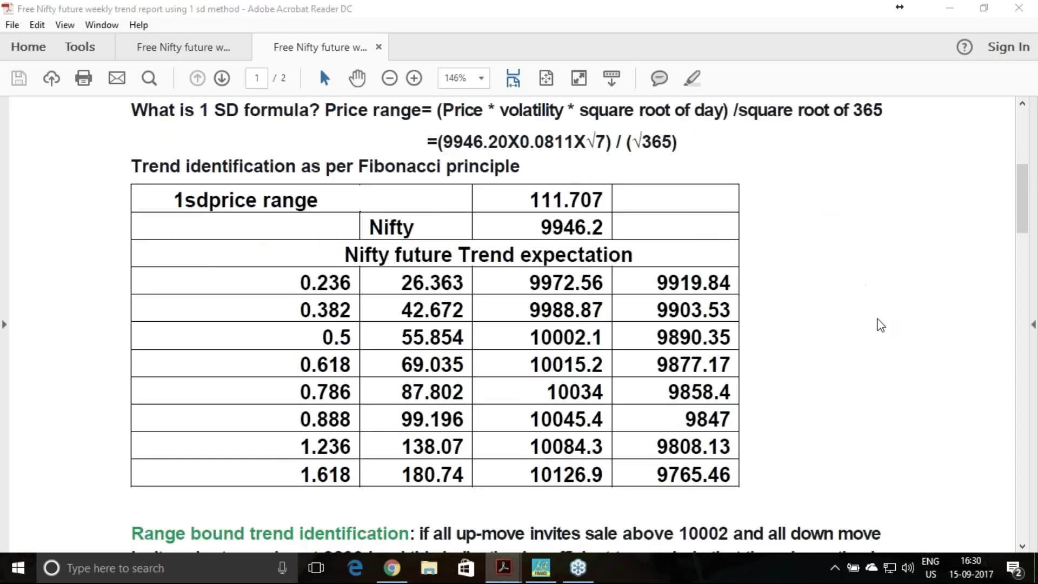
click(710, 354)
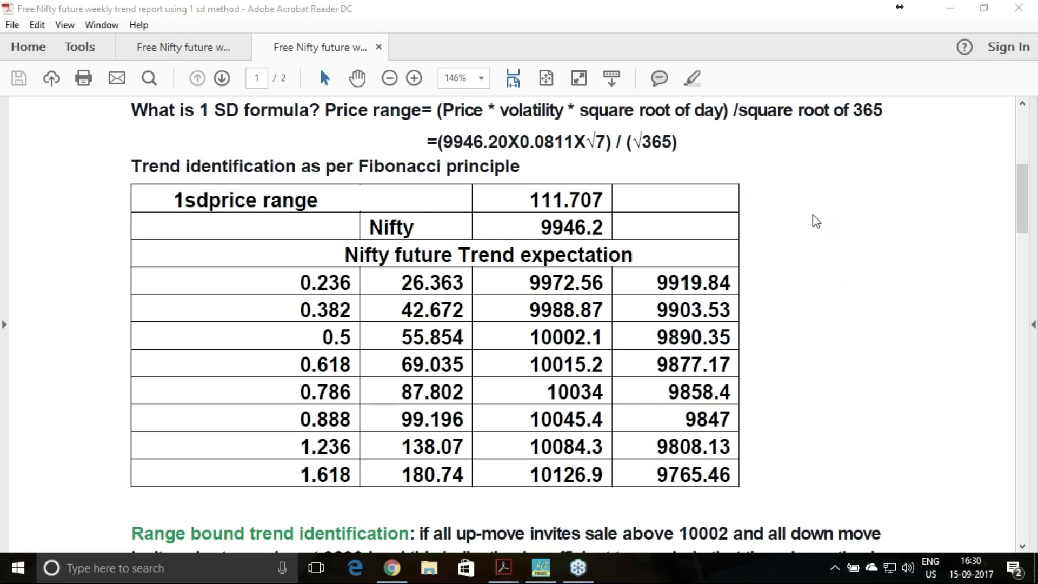
scroll(569, 292, up, 2)
scroll(570, 292, up, 5)
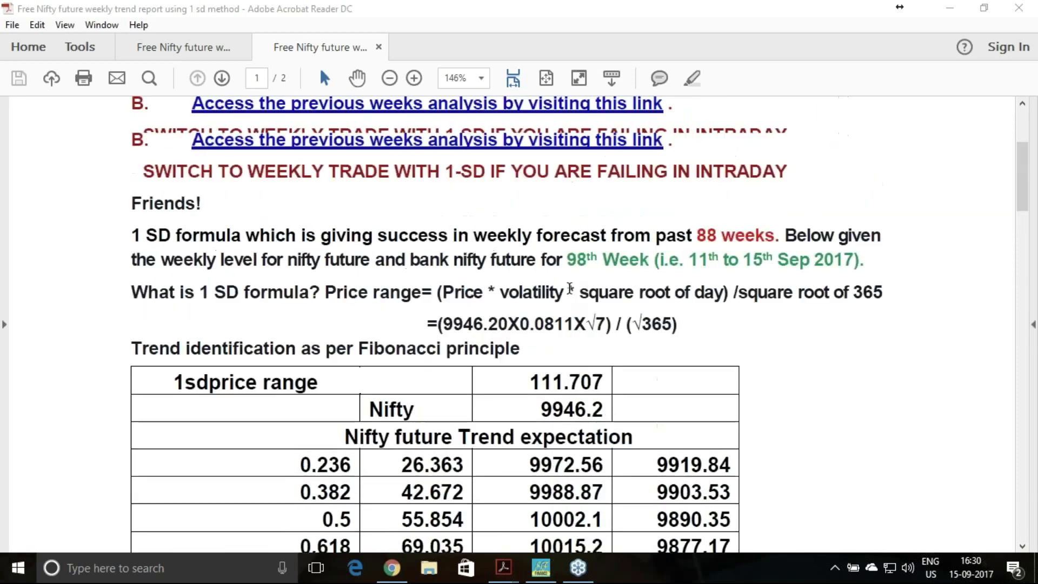
scroll(514, 244, down, 10)
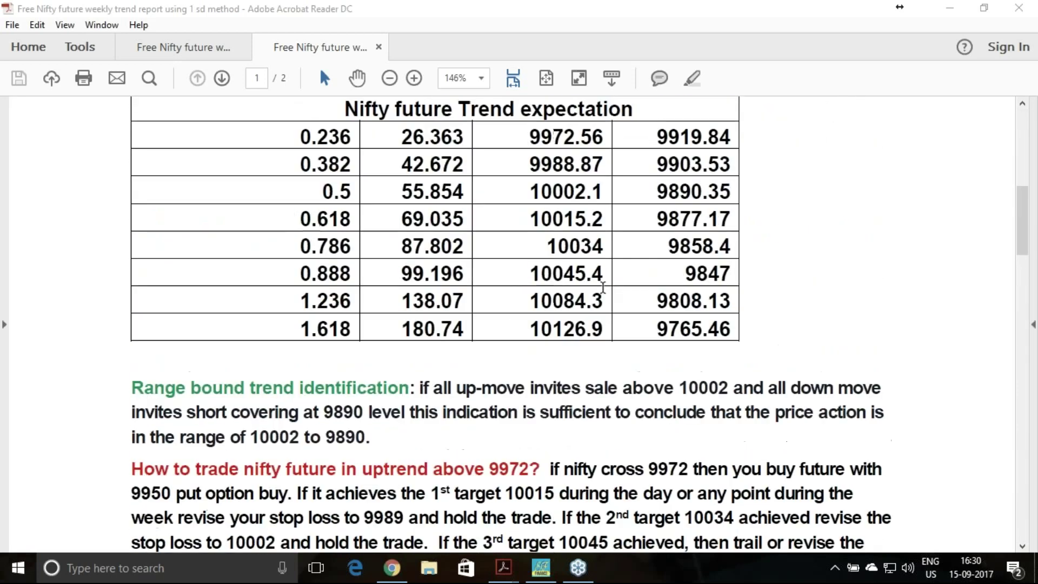
scroll(578, 355, down, 15)
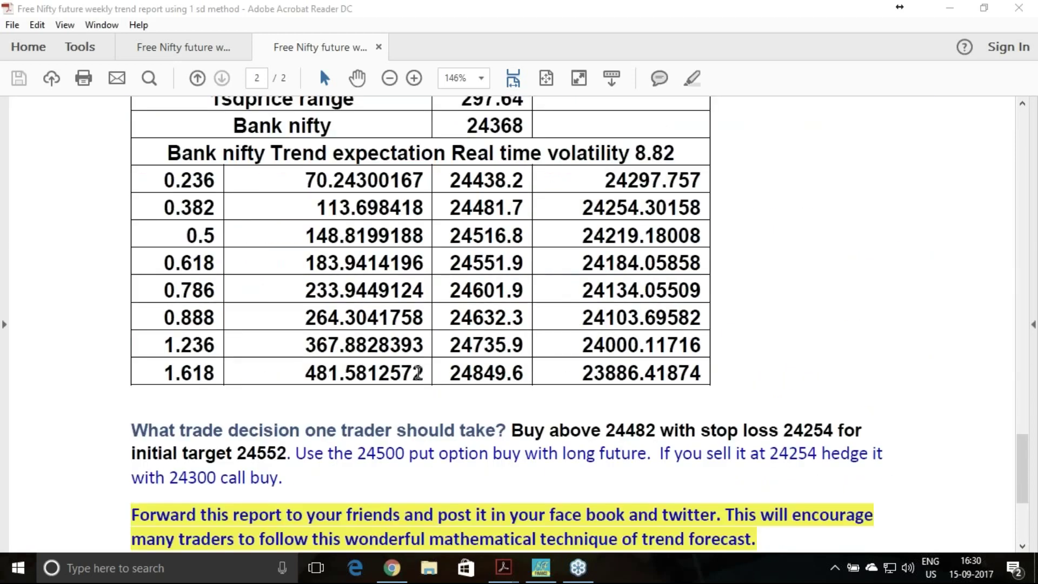
Switch to the NSE quote page in Chrome, underline the quote date and circle the NIFTY futures' High value
click(392, 568)
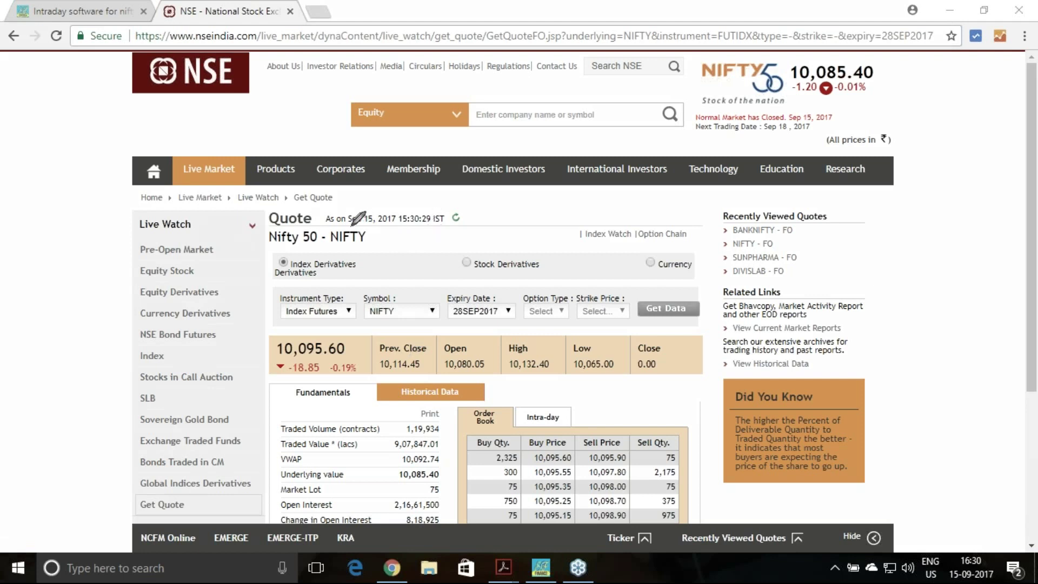
drag(349, 227, 372, 227)
mouse_move(549, 375)
mouse_down()
mouse_move(508, 369)
mouse_move(540, 345)
mouse_move(562, 353)
mouse_move(549, 375)
mouse_up()
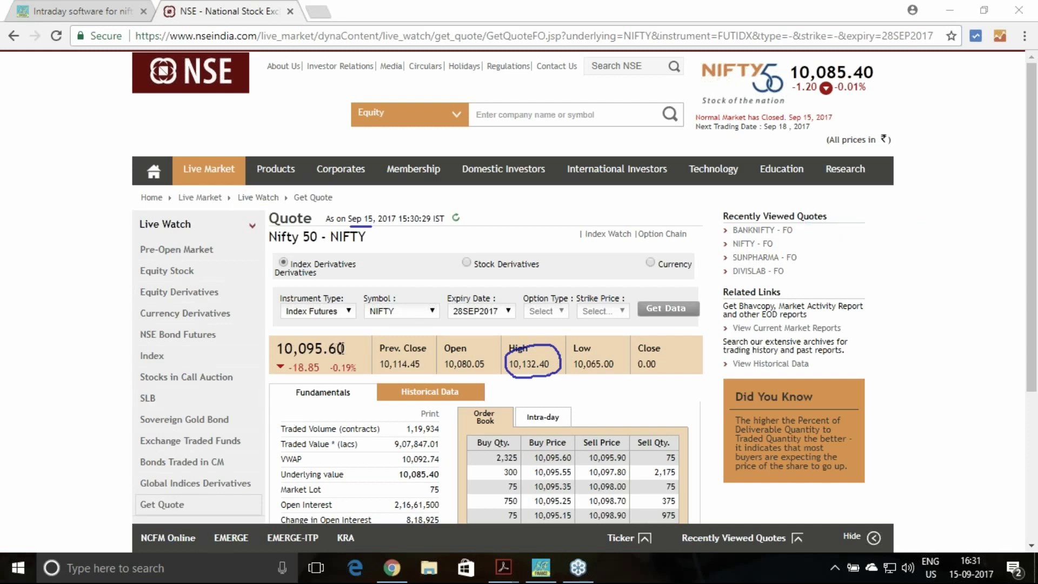
Return to the 11th to 15th Sep report, erase the pen marks and select the upside target 10126.9 in the 1.618 row
mouse_move(504, 567)
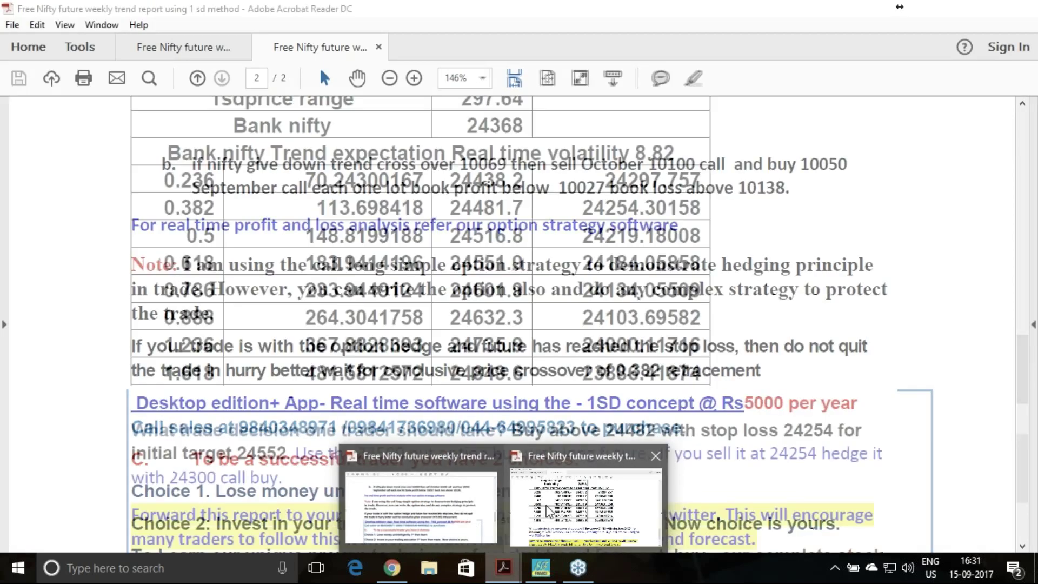
scroll(473, 265, up, 20)
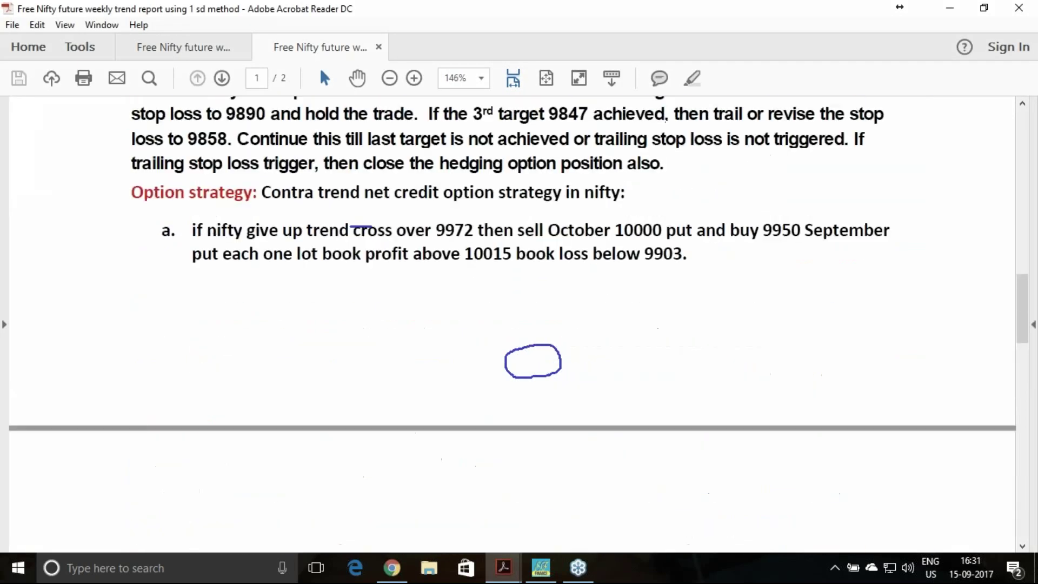
scroll(474, 265, up, 8)
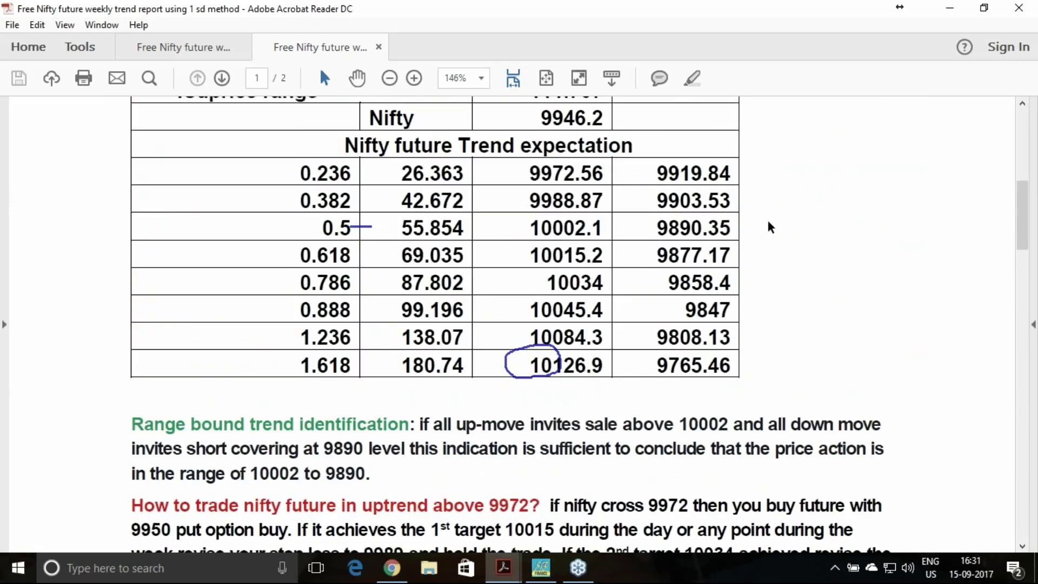
key(e)
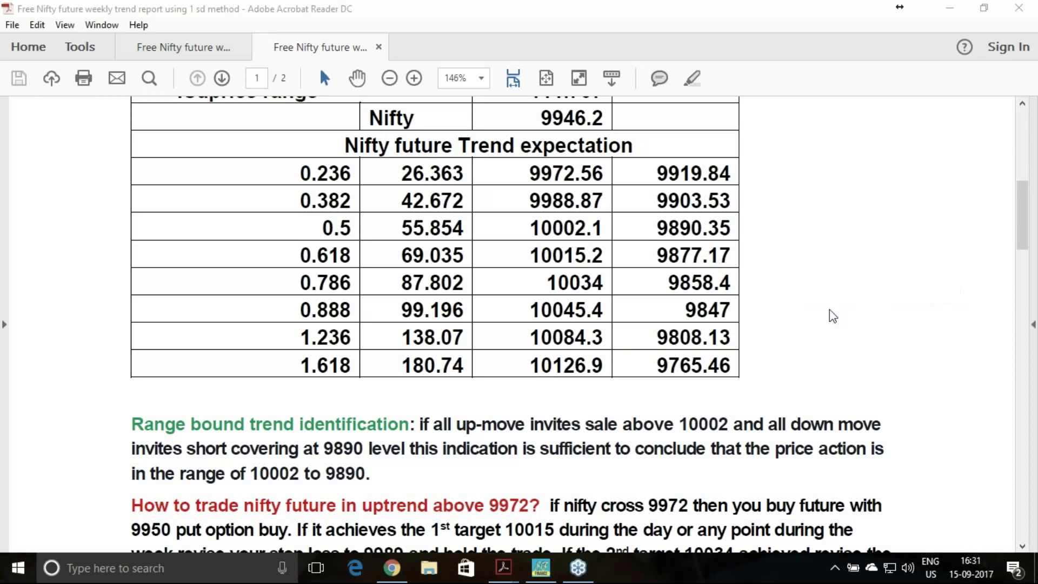
drag(533, 368, 621, 361)
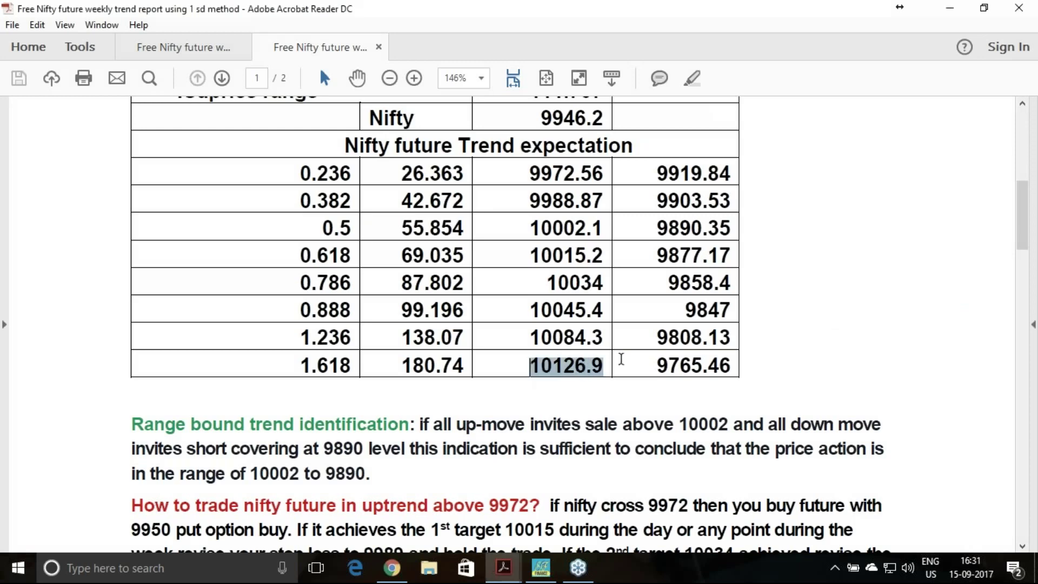
Switch to the NSE page in Chrome and get the BANKNIFTY index futures quote for expiry 28SEP2017
scroll(622, 358, down, 15)
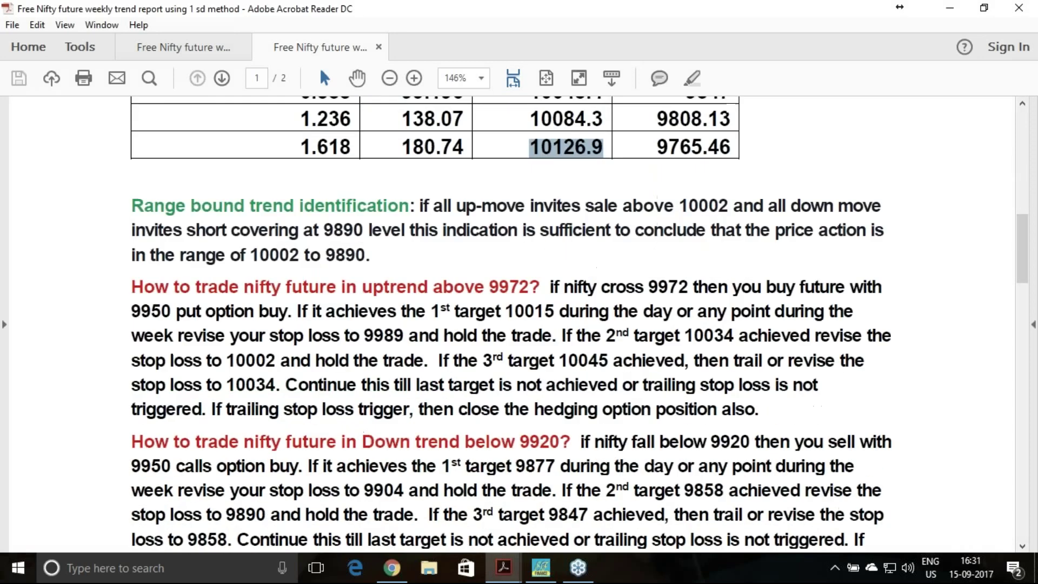
scroll(621, 357, down, 15)
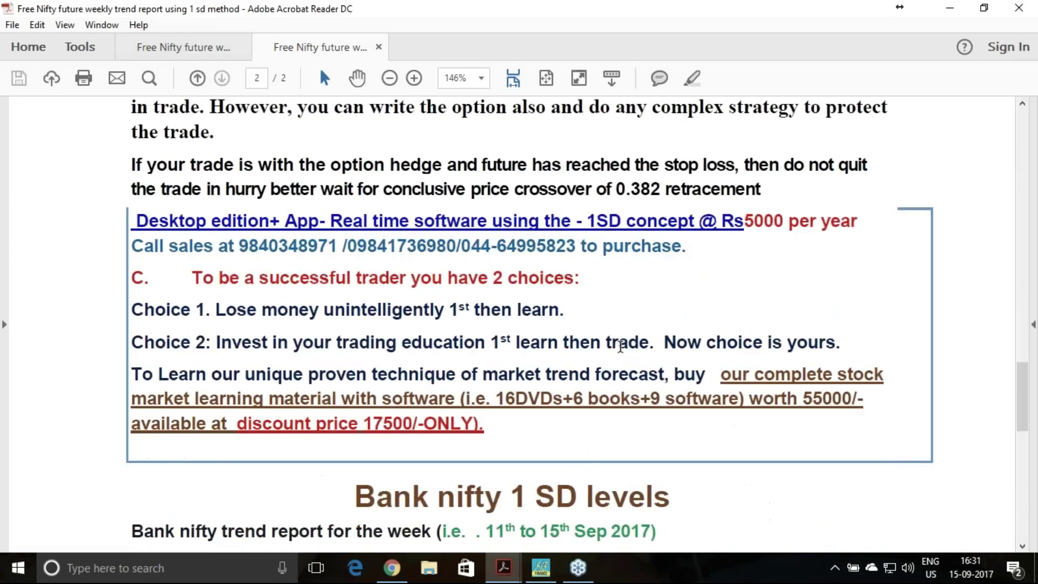
click(392, 567)
click(402, 316)
click(411, 342)
click(457, 312)
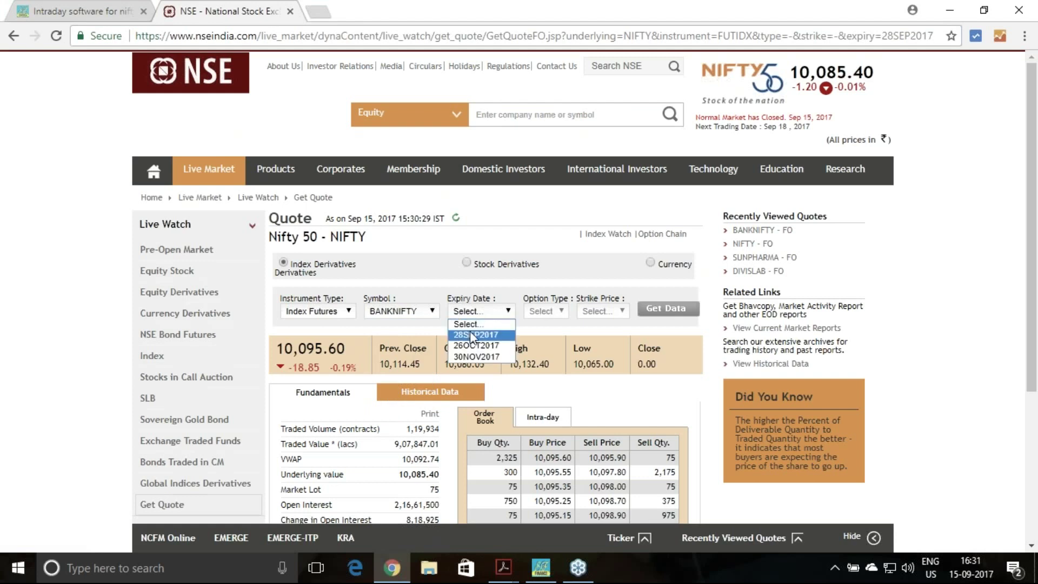
click(469, 331)
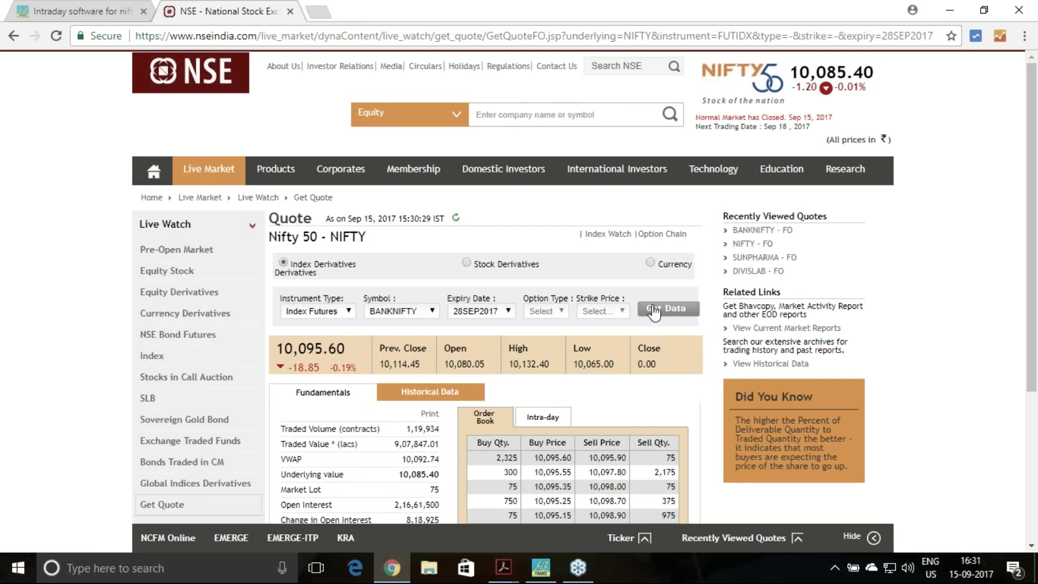
click(654, 312)
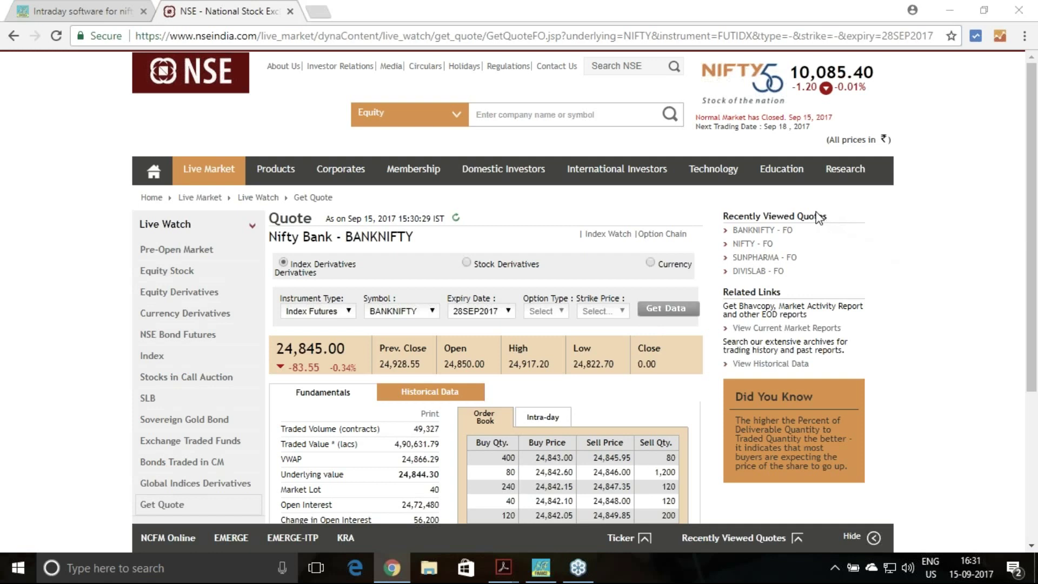
Circle the BANKNIFTY High value on the quote page and the matching 24849.6 target in the report's Bank nifty table
mouse_move(557, 366)
mouse_down()
mouse_move(500, 374)
mouse_move(514, 341)
mouse_move(559, 352)
mouse_move(560, 367)
mouse_up()
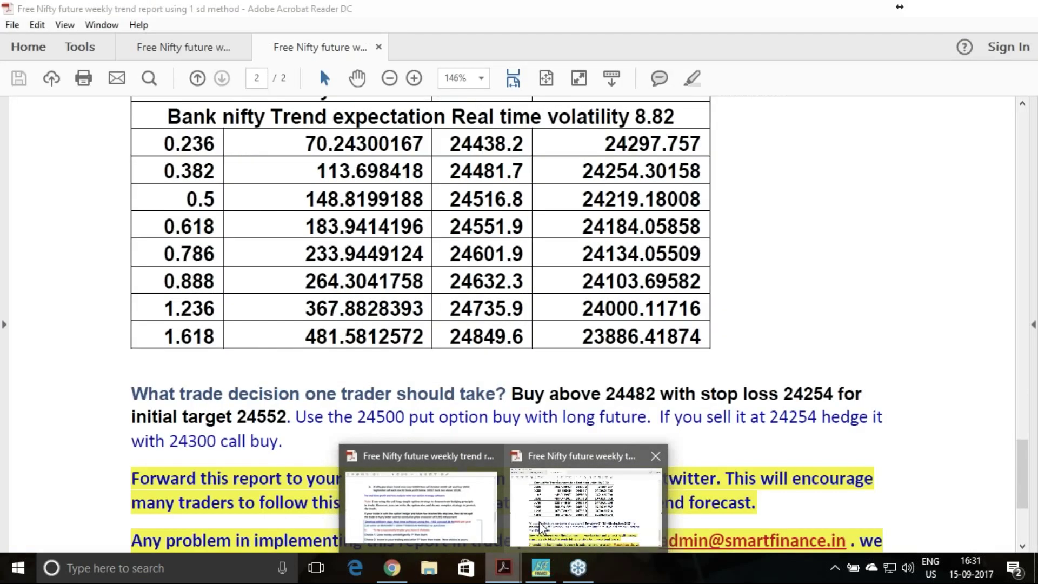
click(532, 519)
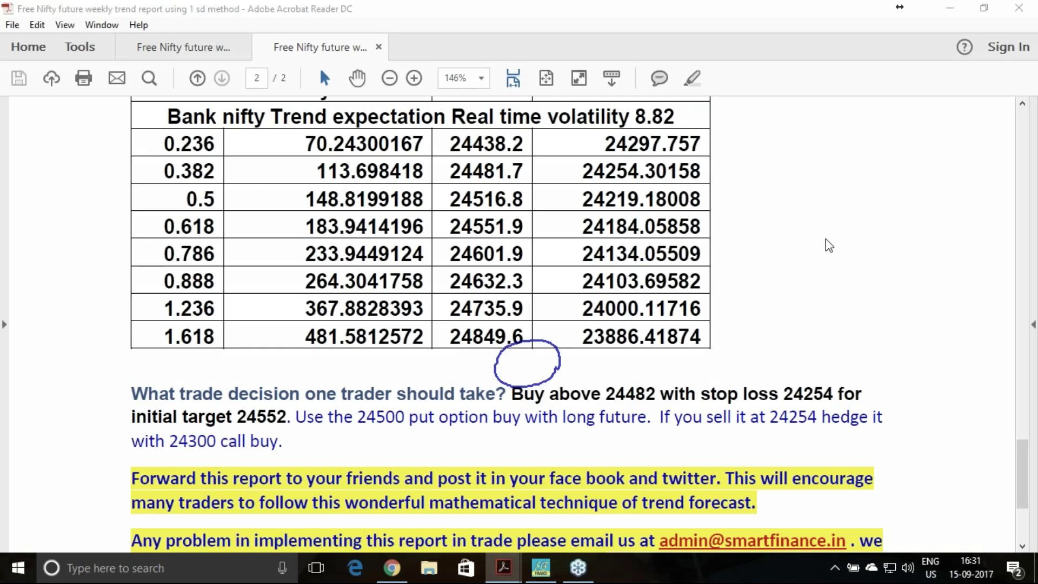
key(ctrl+2)
mouse_move(452, 343)
mouse_down()
mouse_move(527, 319)
mouse_move(540, 326)
mouse_move(454, 341)
mouse_up()
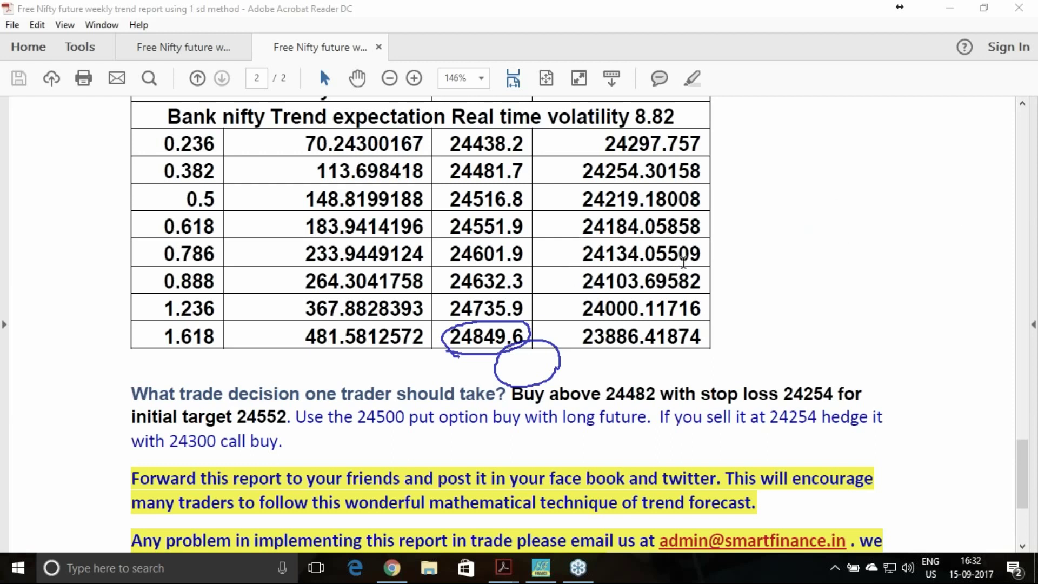
Erase the drawn circles and select the date 8th Sep 2017 at the start of the report
click(572, 273)
scroll(572, 273, up, 10)
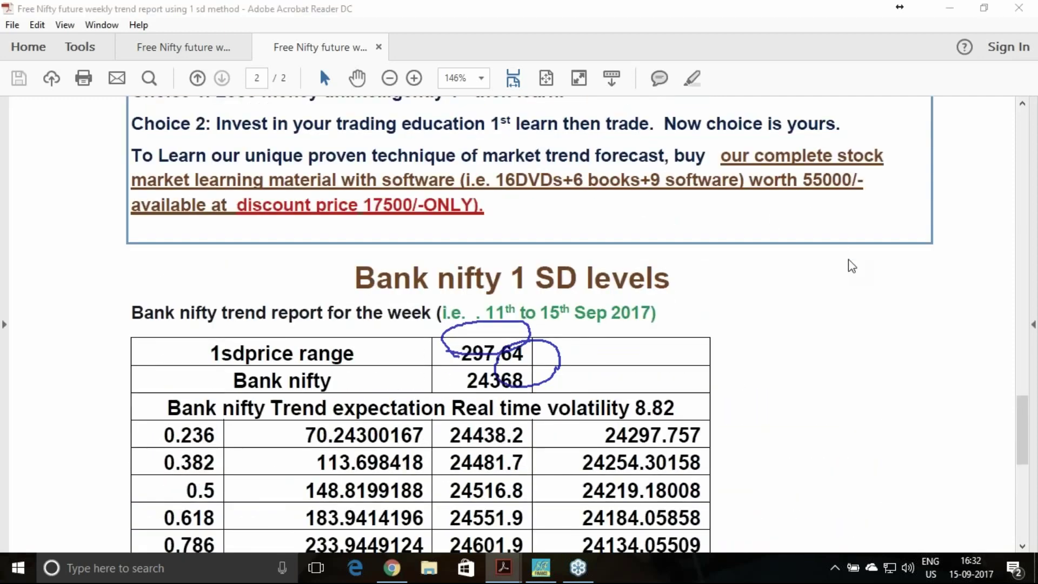
key(Escape)
scroll(357, 280, up, 15)
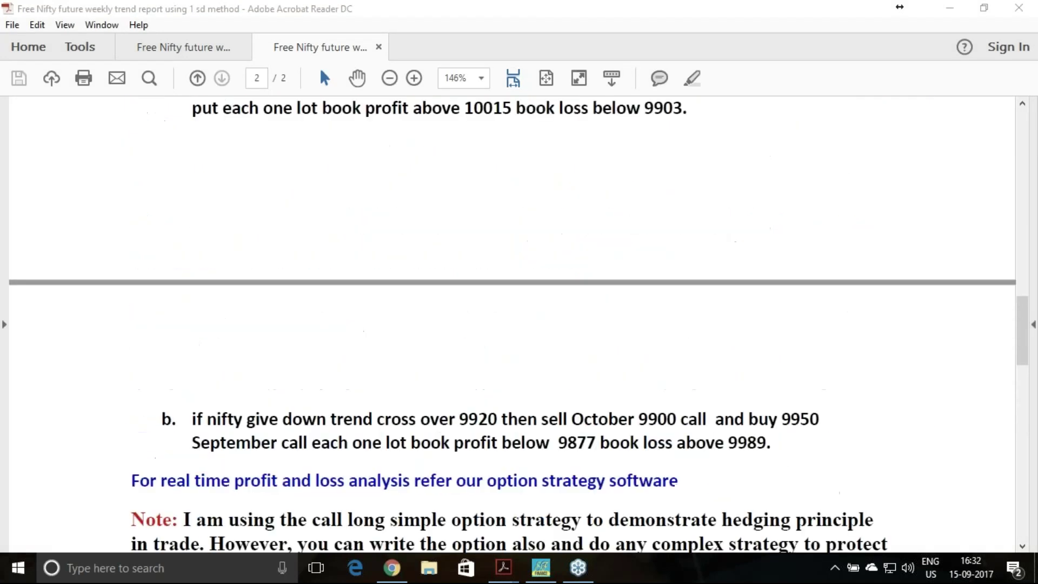
scroll(357, 279, up, 20)
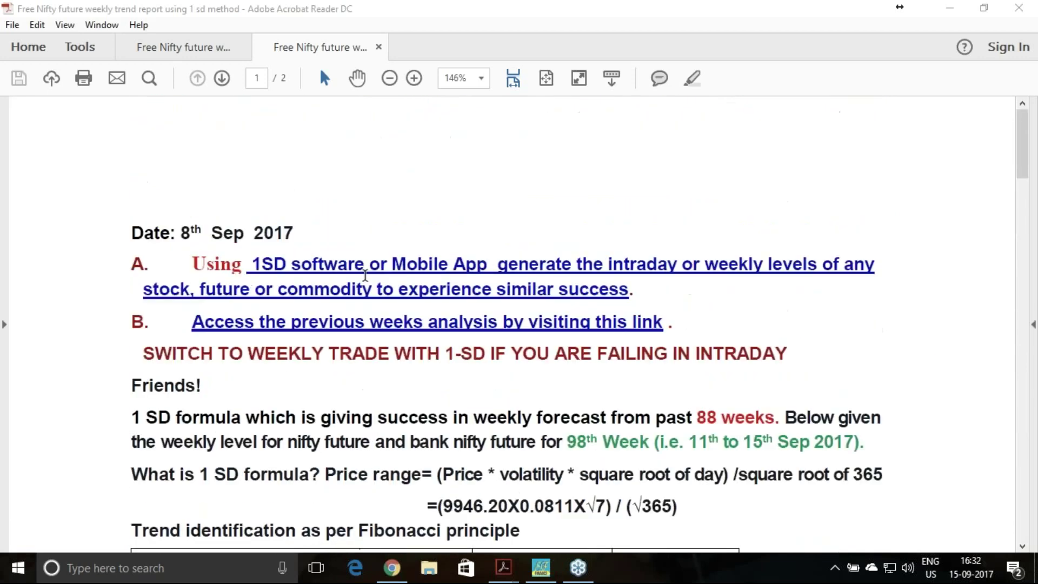
drag(177, 231, 299, 230)
scroll(484, 277, down, 4)
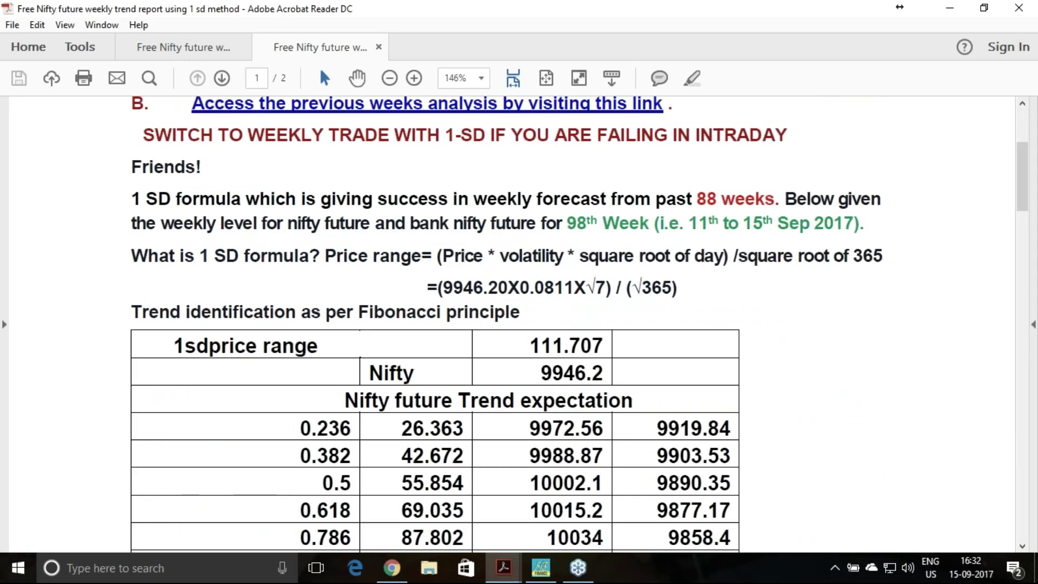
scroll(485, 324, down, 2)
scroll(538, 277, up, 4)
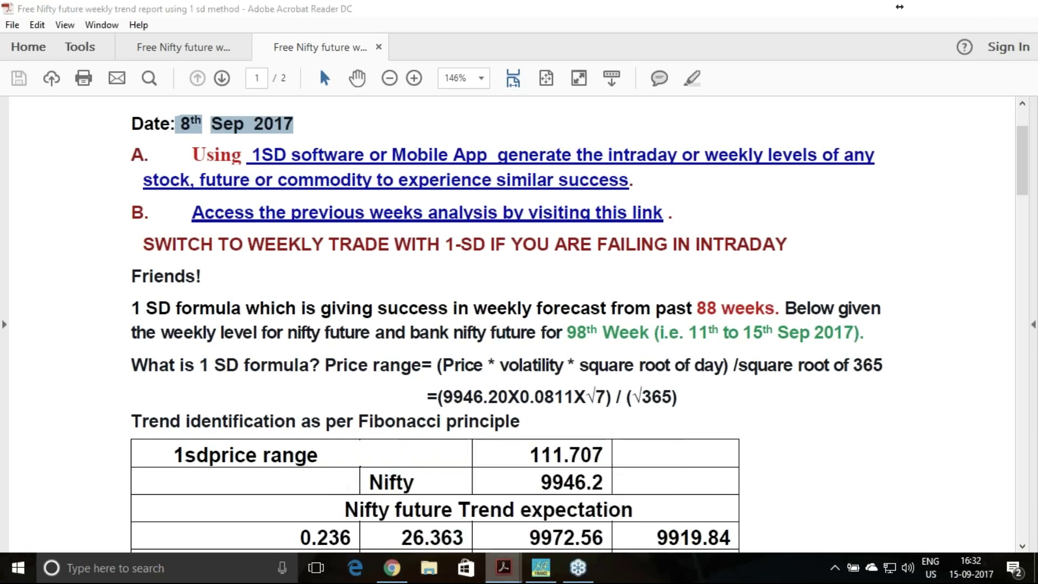
Open the other weekly report, dated 15th Sep 2017, and go to the start of its first page
click(191, 46)
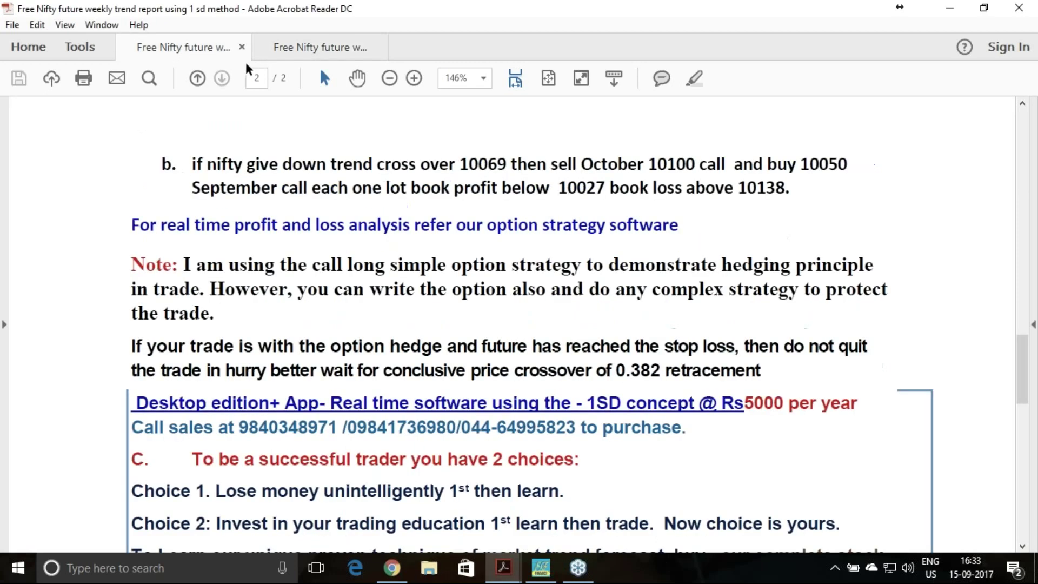
scroll(424, 271, up, 15)
scroll(426, 271, up, 8)
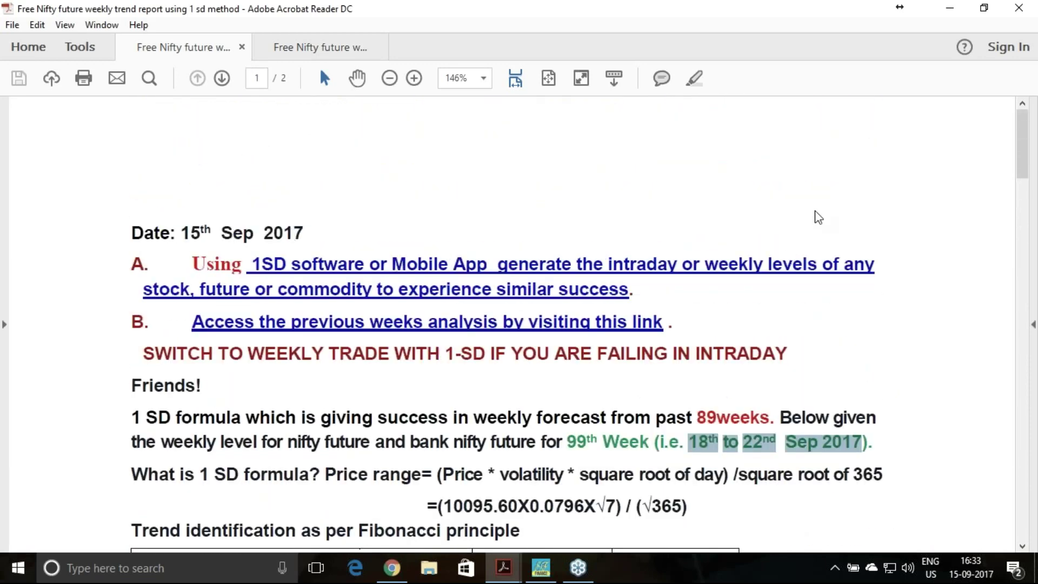
Underline the week dates 18th to 22nd with the pen and select the price 10095.60 in the 1 SD formula
key(ctrl+2)
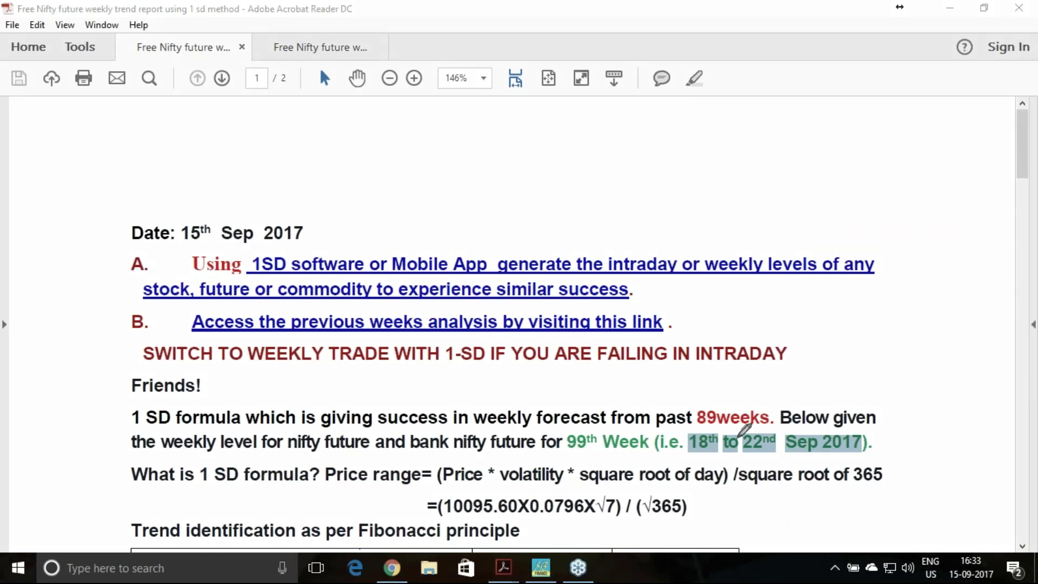
drag(696, 456, 767, 456)
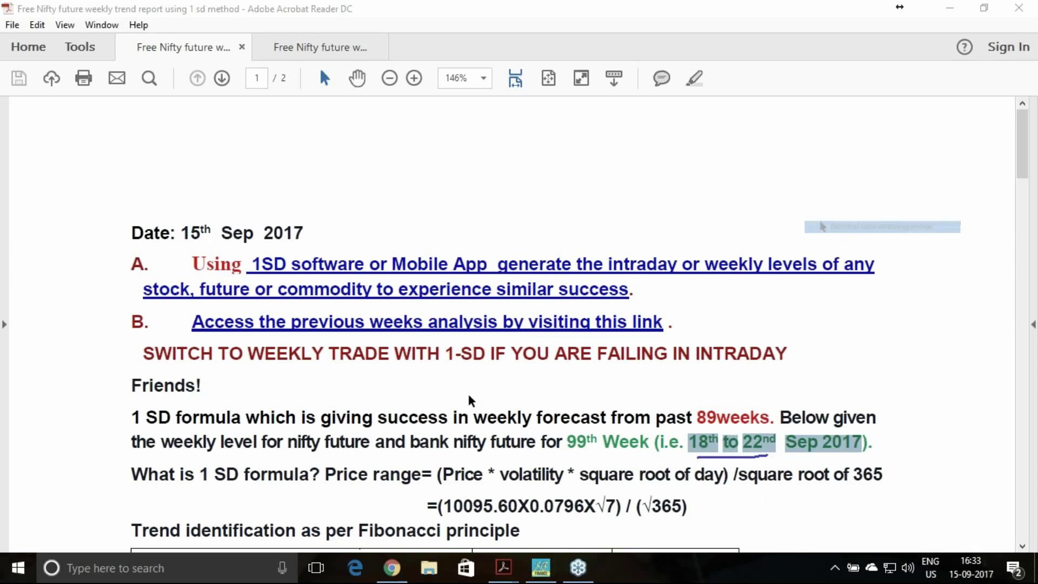
scroll(470, 400, down, 3)
drag(445, 361, 518, 357)
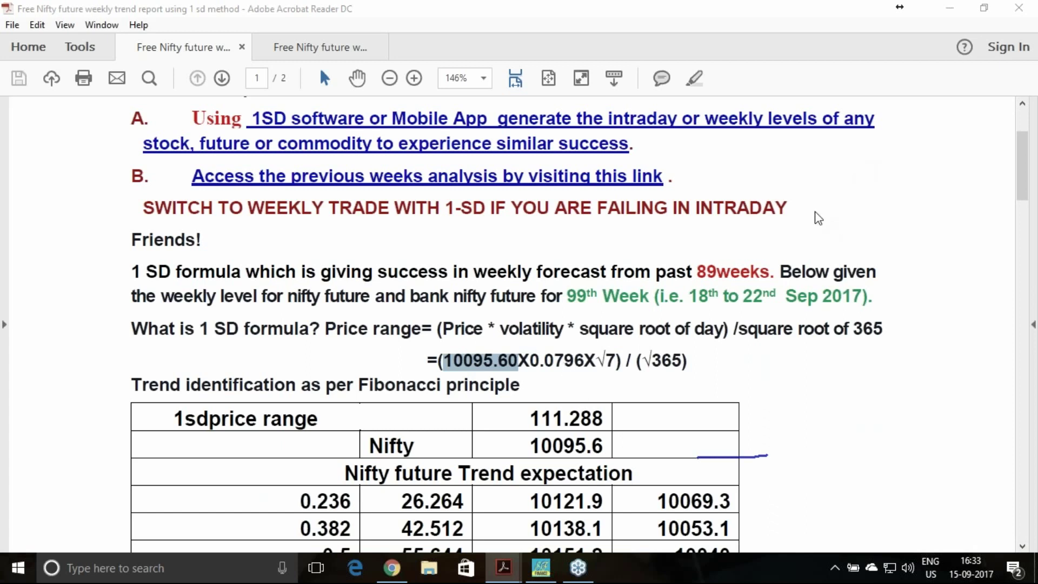
Circle the volatility 0.0796 in the 1 SD formula, then clear the pen marks over the Nifty future trend table
mouse_move(586, 372)
mouse_down()
mouse_move(533, 362)
mouse_move(557, 336)
mouse_move(594, 358)
mouse_up()
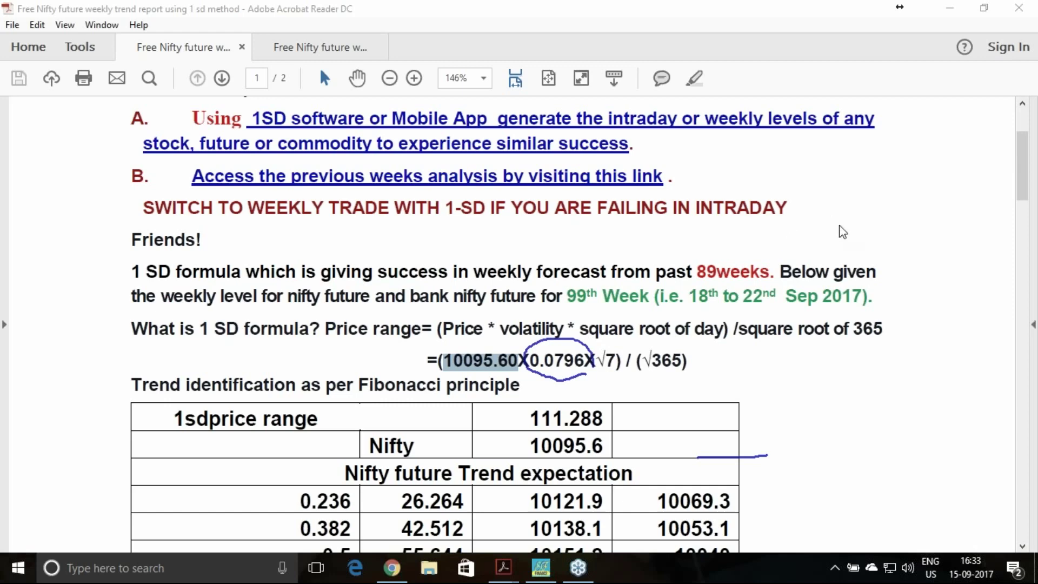
scroll(533, 386, down, 3)
scroll(532, 392, down, 2)
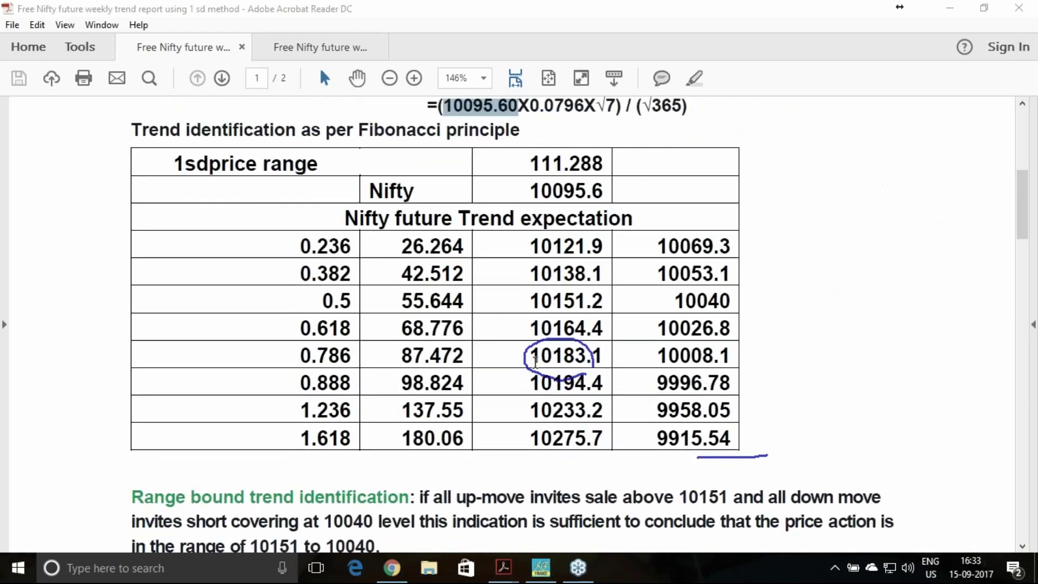
scroll(592, 230, down, 3)
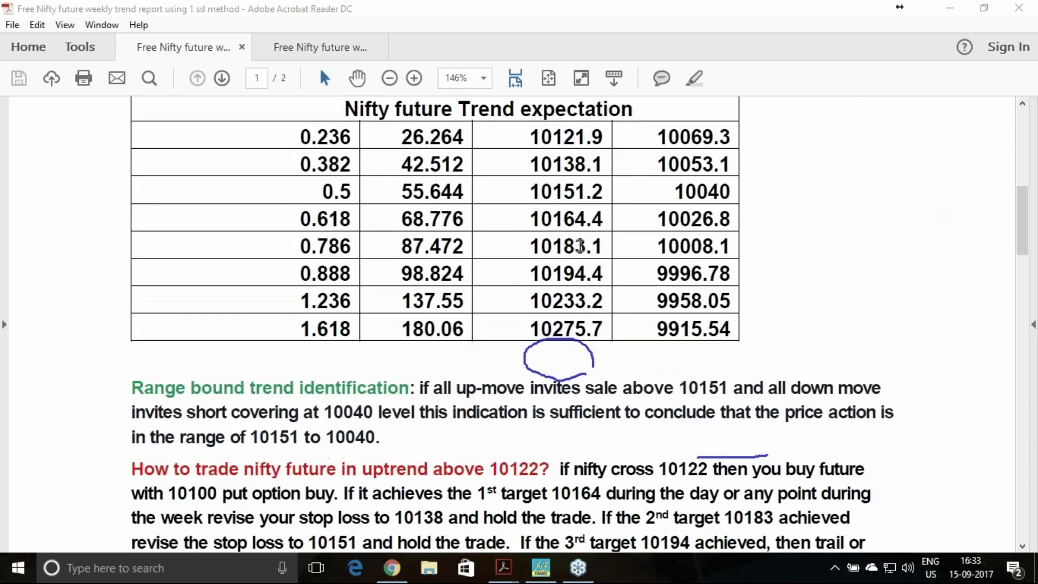
key(Escape)
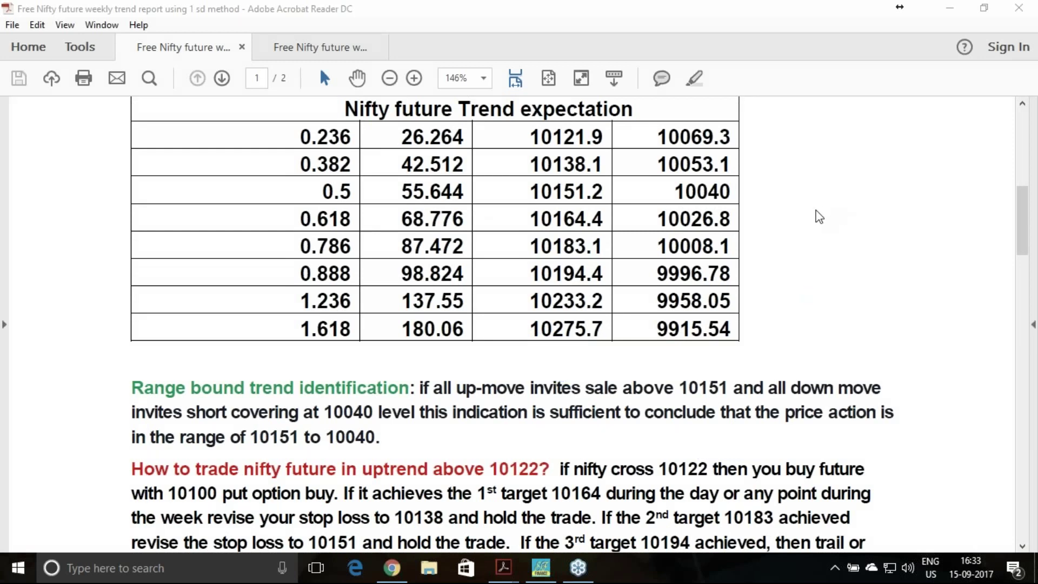
Draw pen arrows beside 10121.9, 10069.3, 10053.1 and 10138.1 in the Nifty future trend table
key(ctrl+2)
mouse_move(497, 139)
mouse_down()
mouse_move(528, 140)
mouse_move(523, 152)
mouse_up()
mouse_move(630, 137)
mouse_down()
mouse_move(657, 137)
mouse_move(648, 152)
mouse_up()
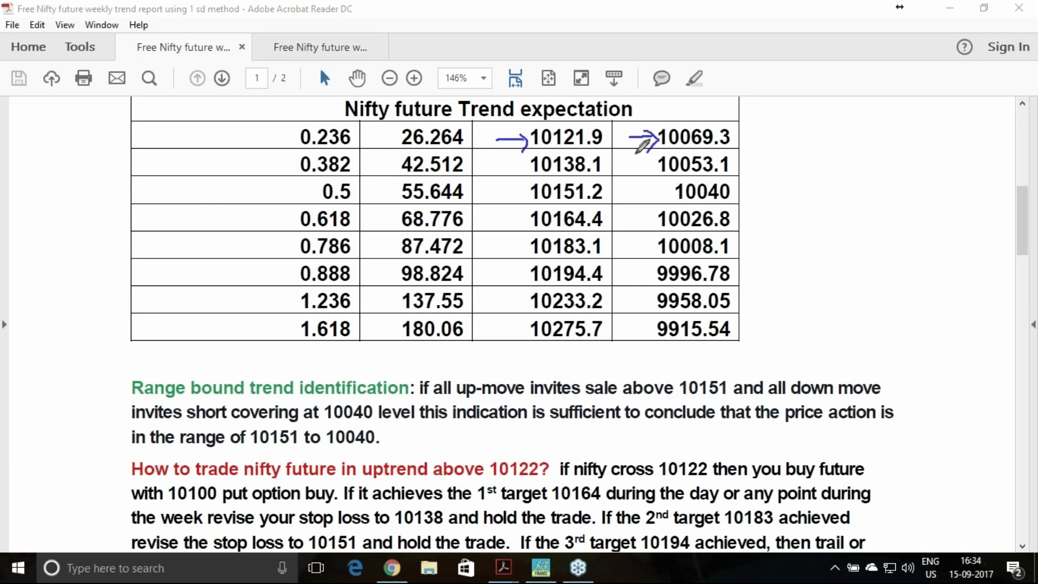
mouse_move(634, 166)
mouse_down()
mouse_move(657, 164)
mouse_move(649, 171)
mouse_up()
mouse_move(507, 158)
mouse_down()
mouse_move(526, 158)
mouse_move(523, 173)
mouse_up()
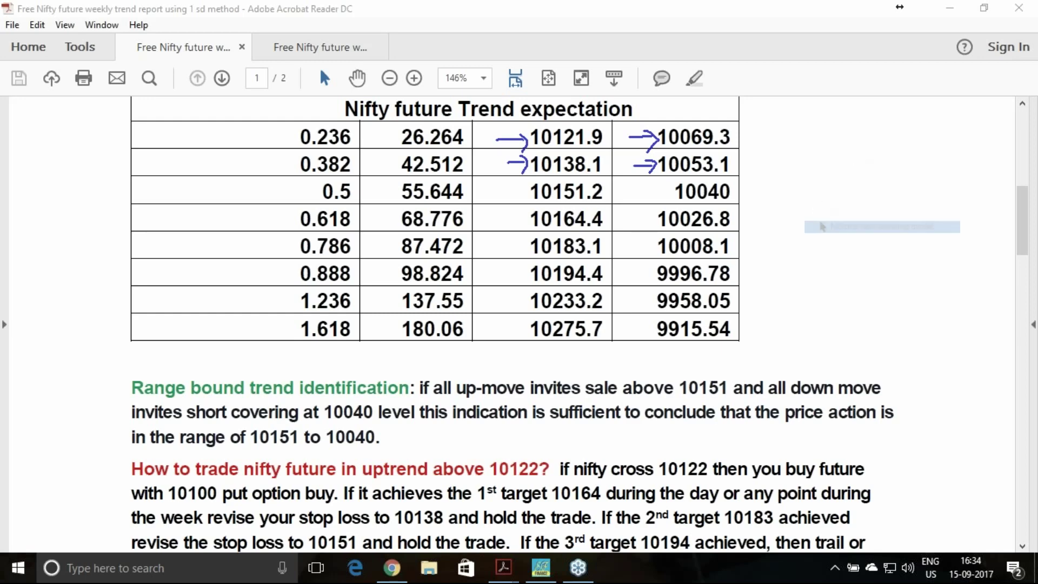
Select the 10122 entry level in the uptrend trading paragraph and circle the 10100 put option strike
scroll(696, 401, down, 3)
scroll(696, 400, down, 3)
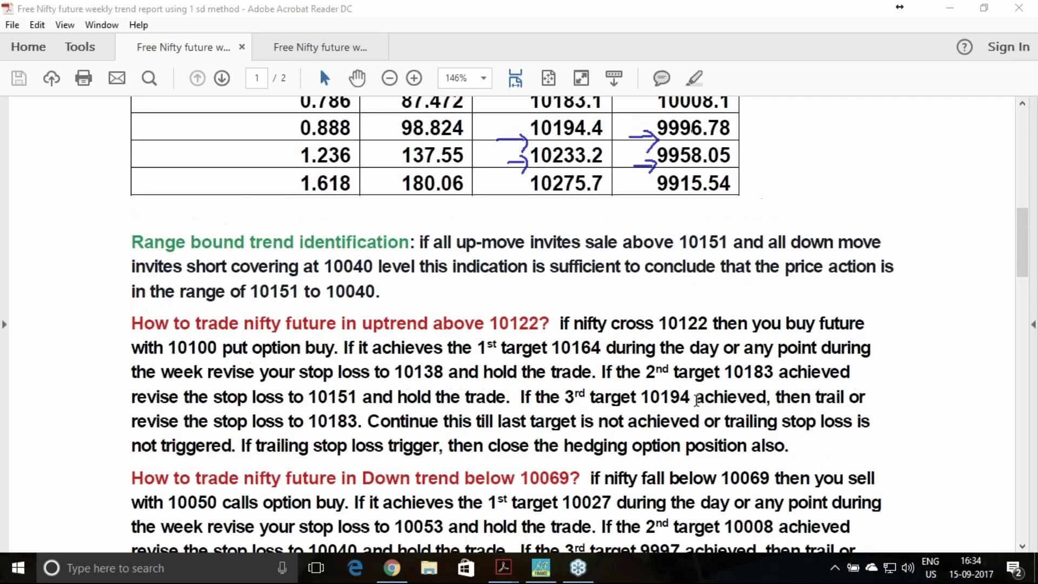
drag(662, 327, 713, 324)
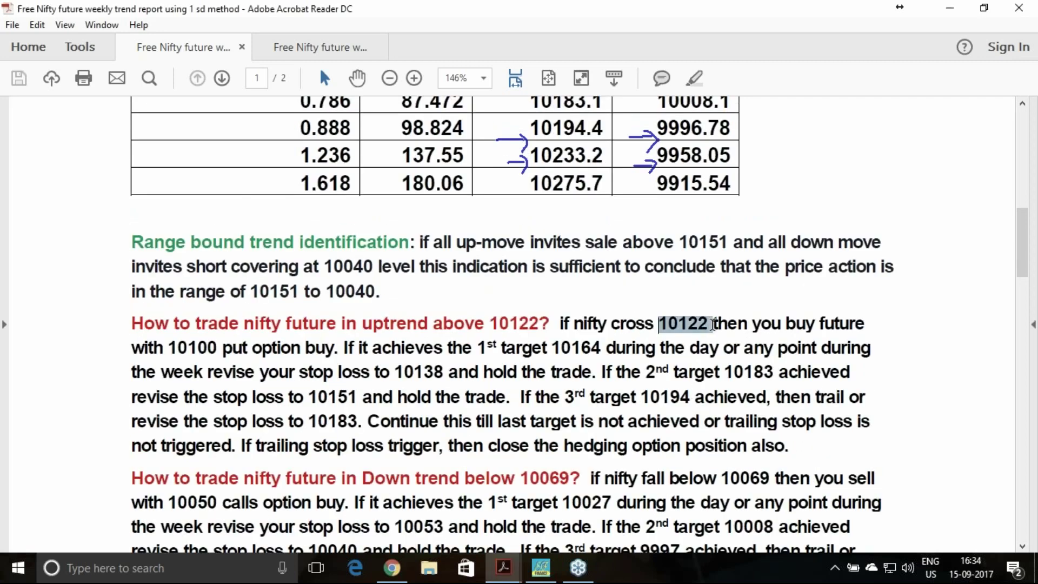
click(813, 31)
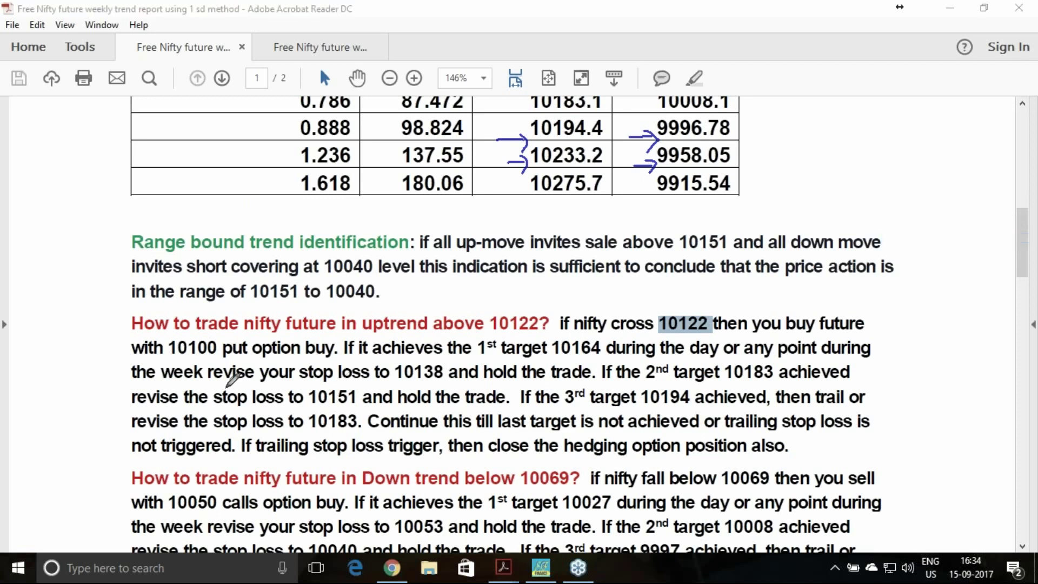
mouse_move(219, 343)
mouse_down()
mouse_move(174, 358)
mouse_move(181, 329)
mouse_move(226, 337)
mouse_move(219, 354)
mouse_up()
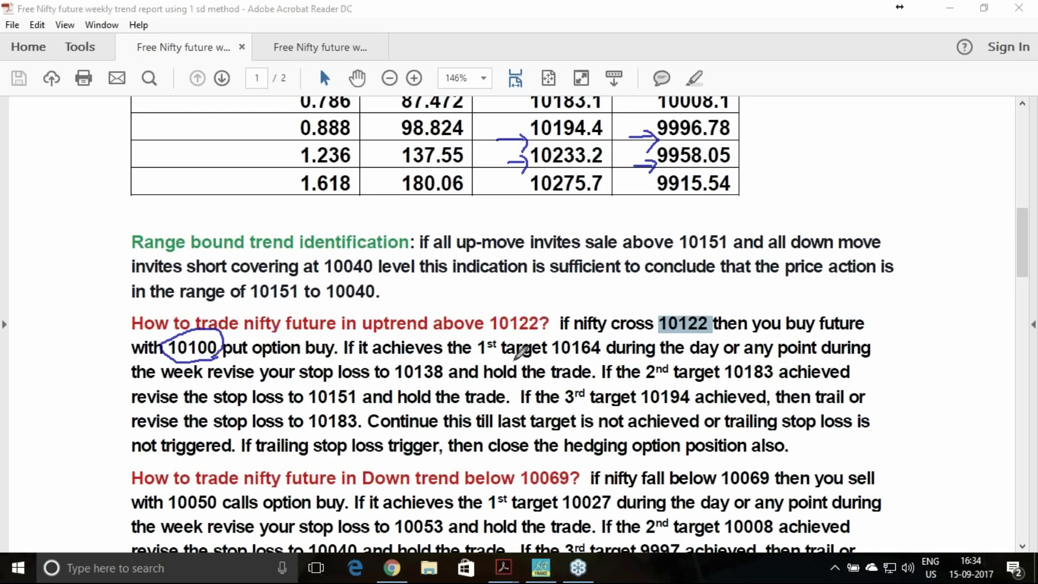
Underline 10164, 10138, 10183, 10151 and 10194 in the uptrend paragraph and dismiss the Facebook notification
drag(560, 359, 594, 358)
drag(413, 381, 439, 379)
drag(725, 380, 774, 380)
drag(317, 405, 352, 404)
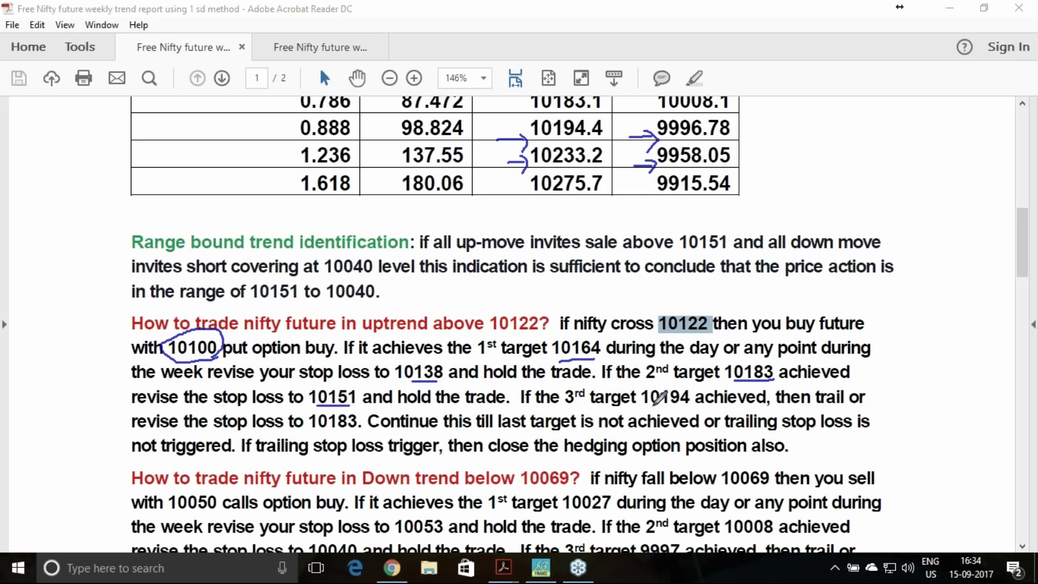
drag(652, 405, 690, 405)
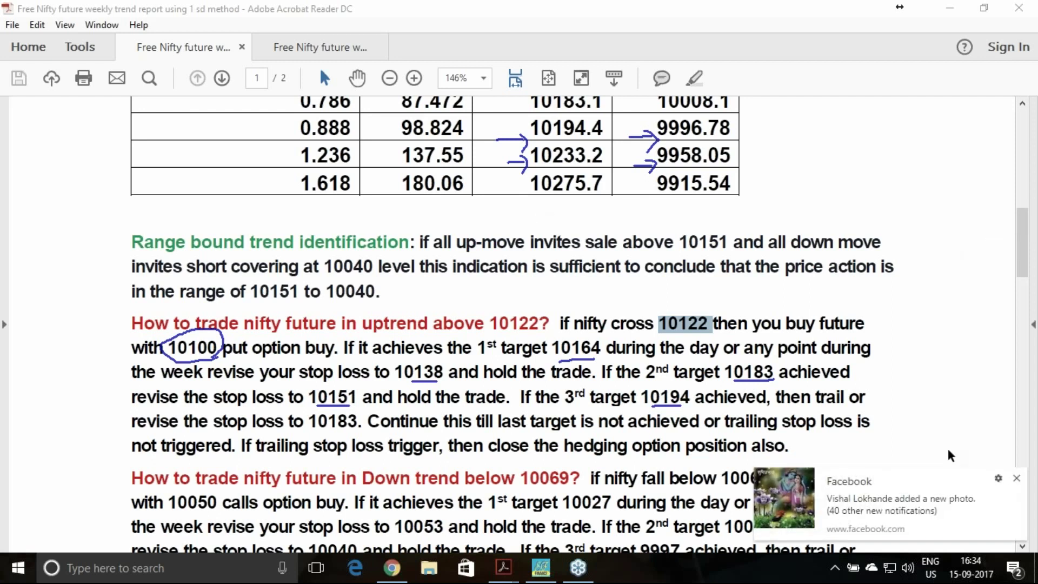
click(1017, 479)
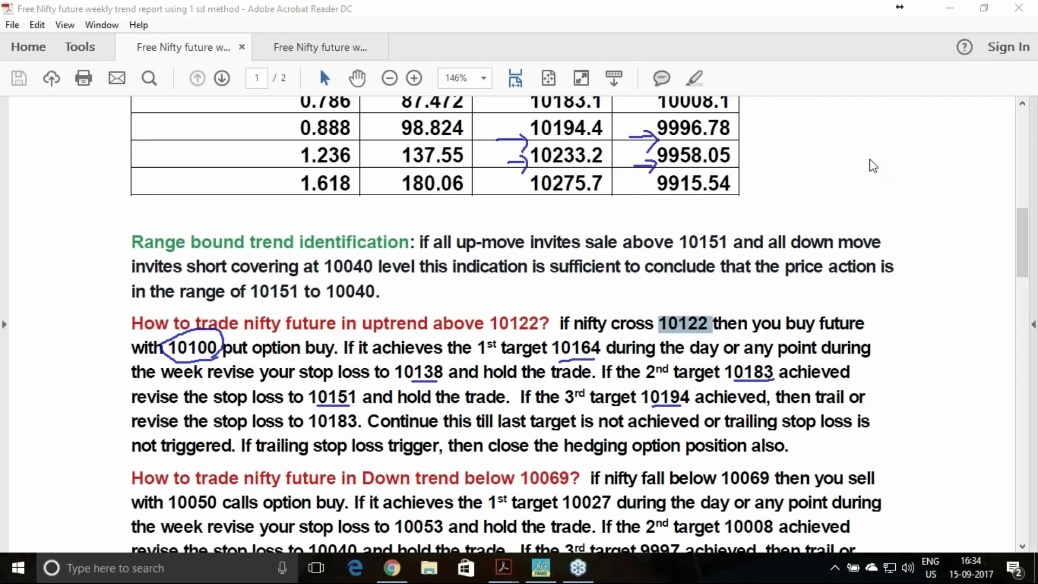
Draw arrows beside 10053.1, 10026.8, 10008.1 and 9996.78 in the Nifty table, then erase all pen marks
scroll(873, 166, up, 4)
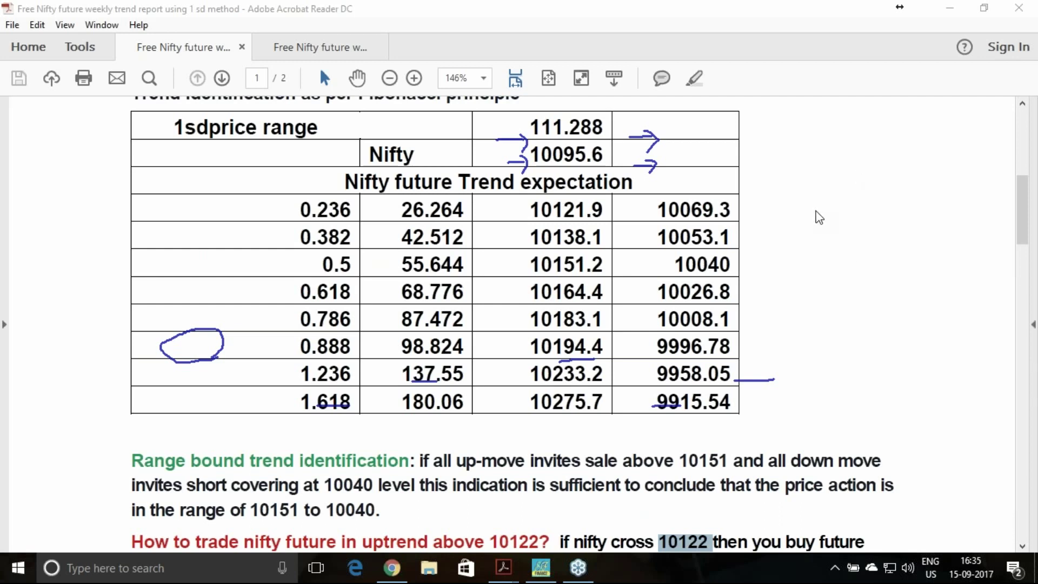
mouse_move(633, 238)
mouse_down()
mouse_move(664, 239)
mouse_move(647, 253)
mouse_up()
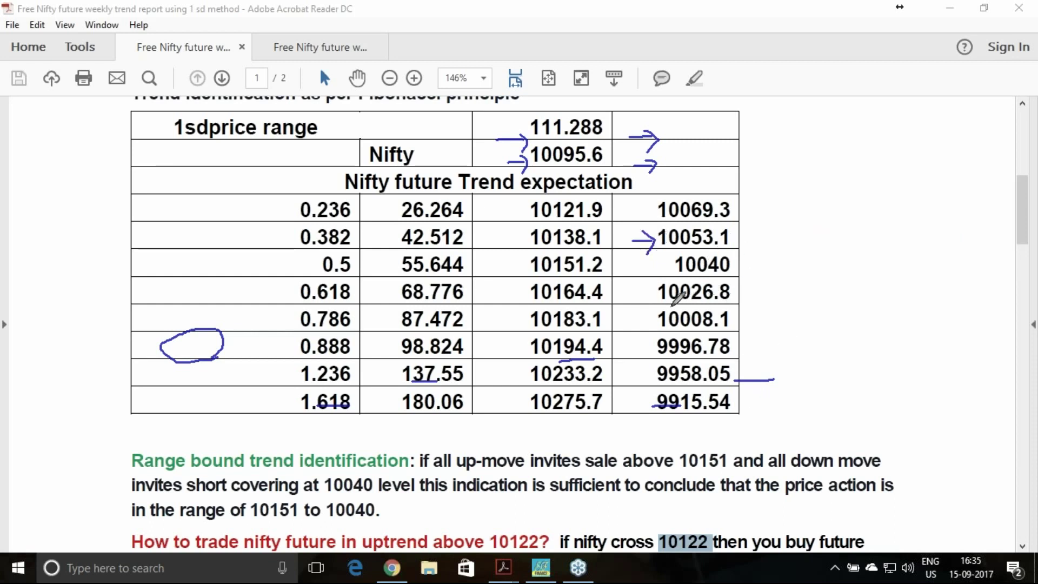
mouse_move(636, 295)
mouse_down()
mouse_move(656, 293)
mouse_move(643, 355)
mouse_up()
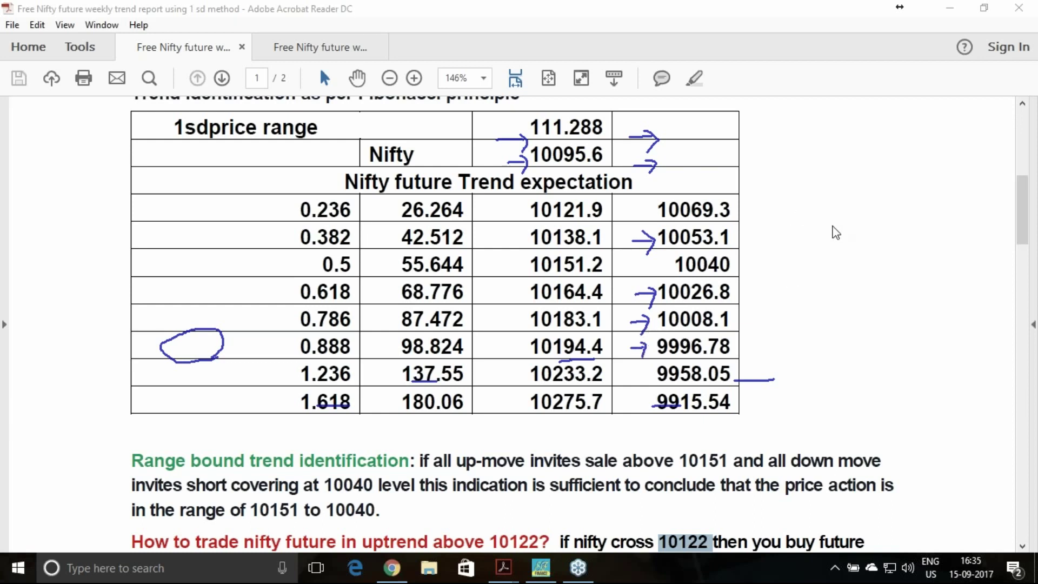
right_click(866, 299)
click(868, 299)
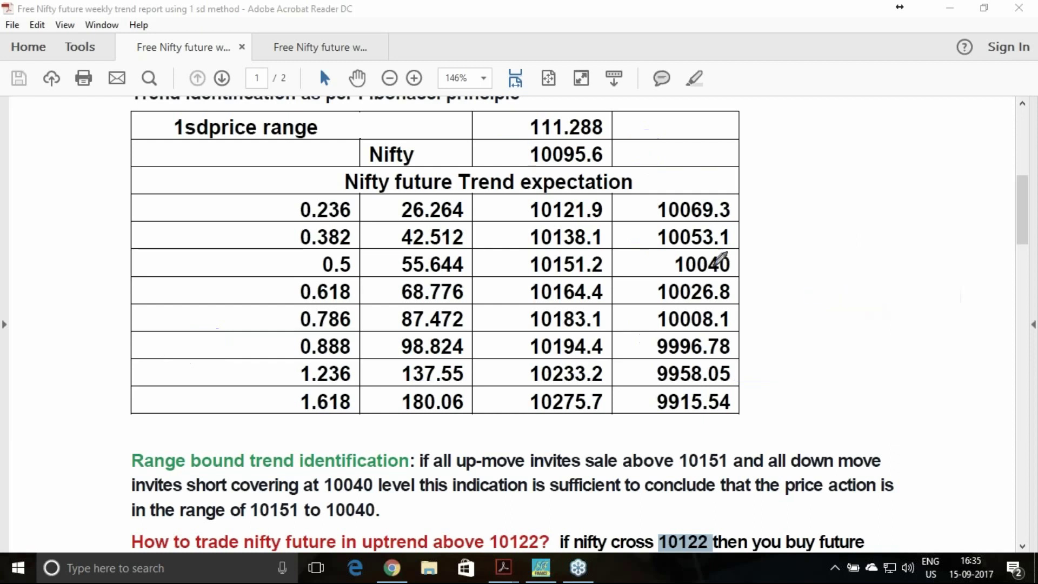
Circle 10053.1 in the Nifty table with a short handwritten note beside it, and circle 9915.54
mouse_move(735, 238)
mouse_down()
mouse_move(664, 241)
mouse_move(726, 206)
mouse_move(735, 238)
mouse_move(757, 242)
mouse_move(766, 221)
mouse_move(786, 219)
mouse_up()
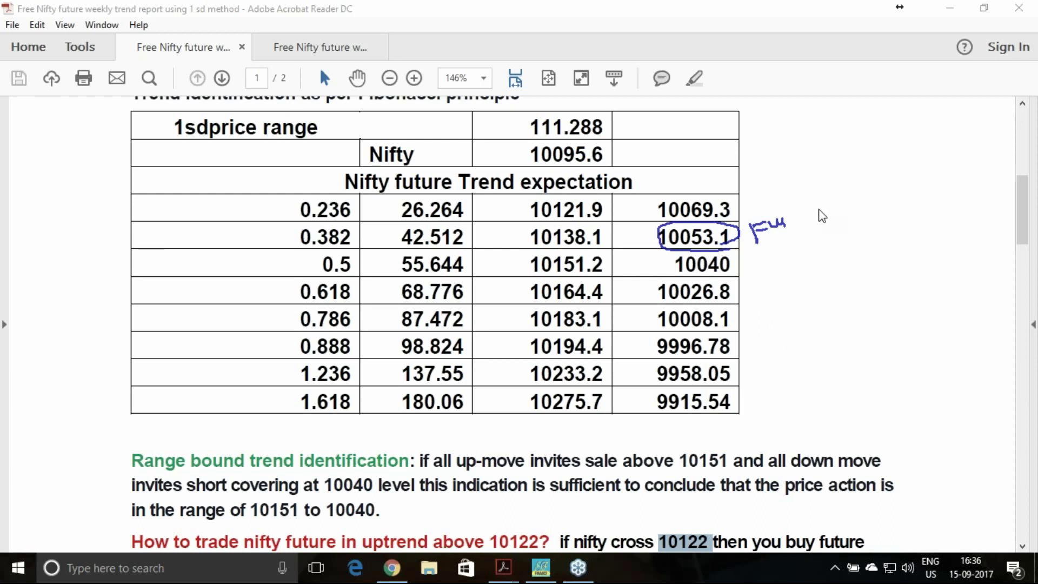
mouse_move(646, 395)
mouse_down()
mouse_move(647, 414)
mouse_move(703, 427)
mouse_move(745, 387)
mouse_move(647, 387)
mouse_up()
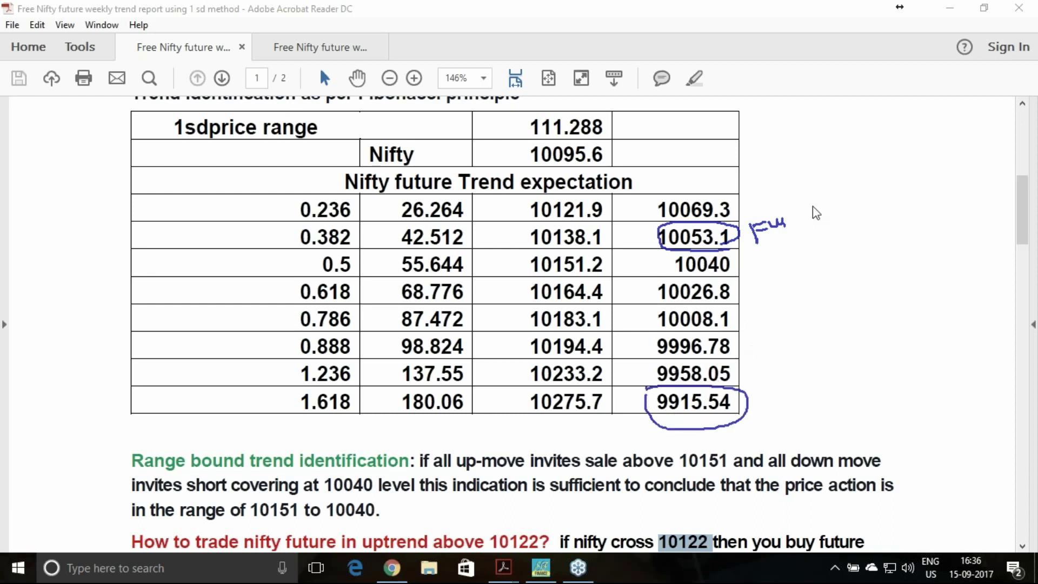
click(794, 293)
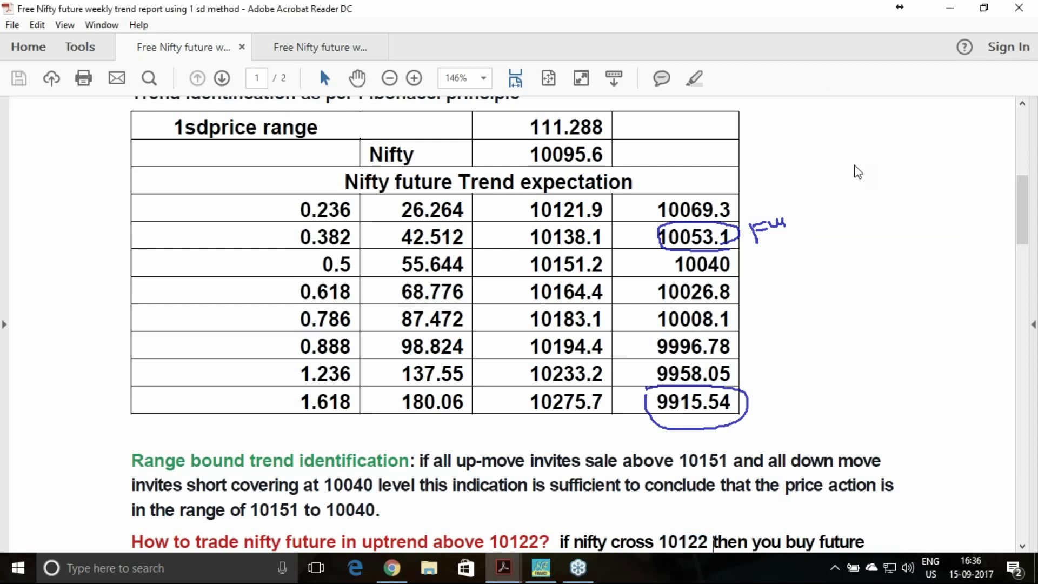
Go to the Bank nifty table on page 2, mark the 24845 price with an arrow and circle the volatility 8.93
scroll(857, 172, down, 5)
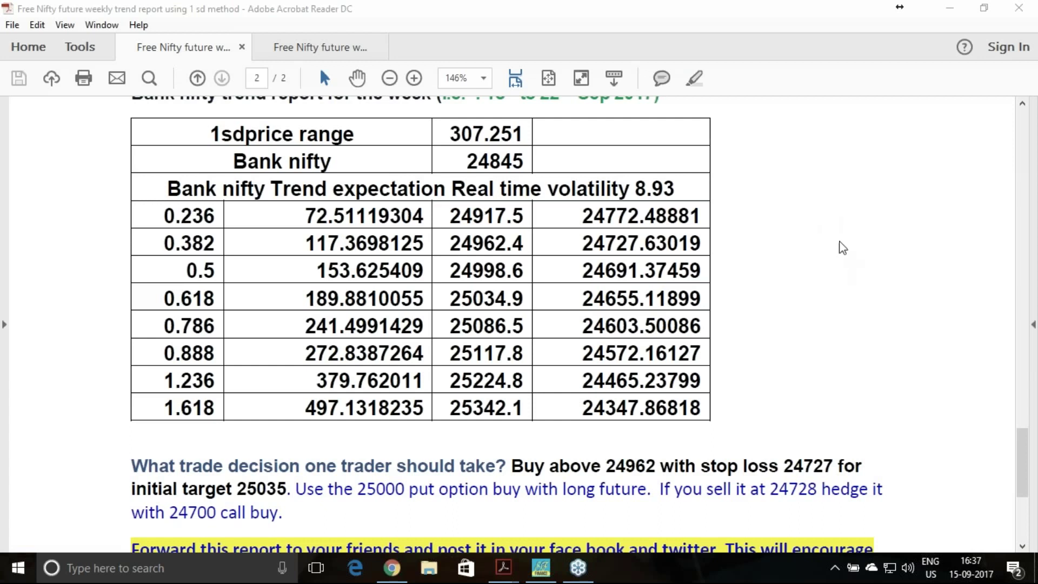
mouse_move(446, 161)
mouse_down()
mouse_move(468, 161)
mouse_move(460, 166)
mouse_up()
mouse_move(679, 195)
mouse_down()
mouse_move(629, 190)
mouse_move(680, 172)
mouse_move(688, 195)
mouse_up()
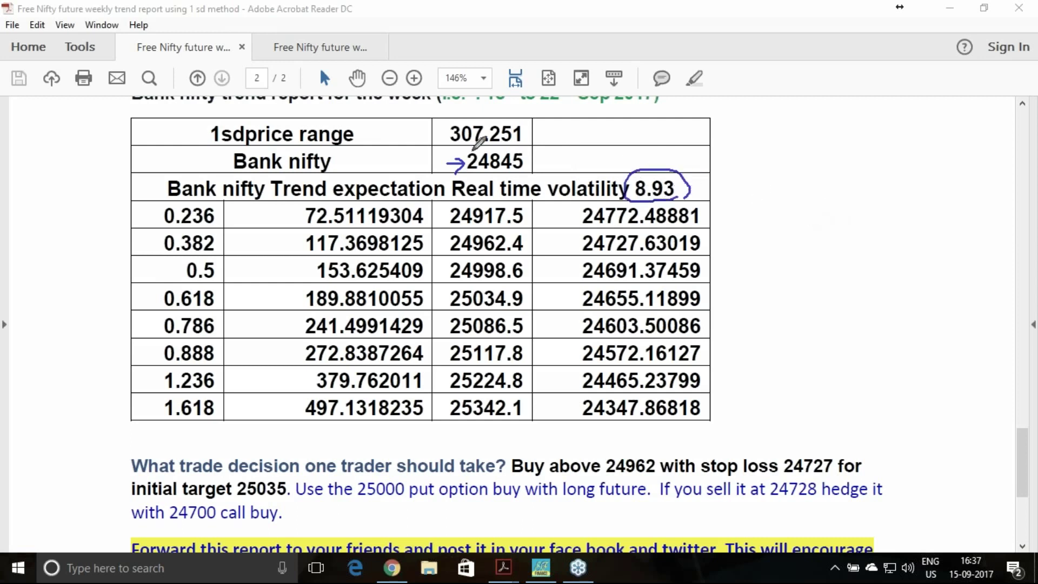
Mark 24962.4 and 24727.63019 in the Bank nifty table with arrows and circles, then erase the pen marks
mouse_move(434, 245)
mouse_down()
mouse_move(448, 244)
mouse_move(442, 252)
mouse_up()
mouse_move(715, 241)
mouse_down()
mouse_move(734, 240)
mouse_move(727, 246)
mouse_up()
mouse_move(452, 252)
mouse_down()
mouse_move(535, 244)
mouse_move(532, 224)
mouse_move(446, 227)
mouse_move(452, 254)
mouse_up()
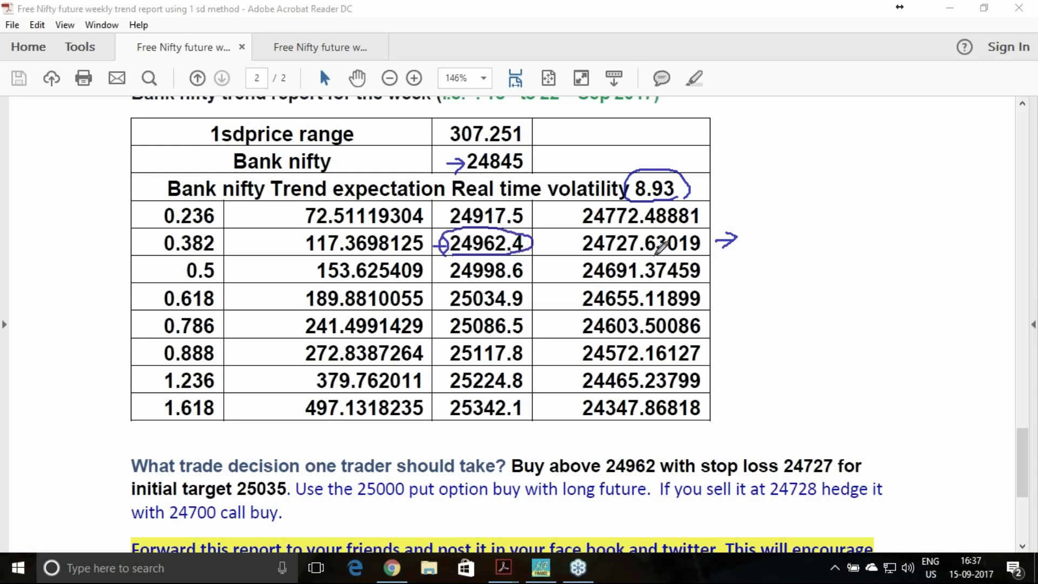
mouse_move(670, 244)
mouse_down()
mouse_move(590, 255)
mouse_move(574, 230)
mouse_move(719, 228)
mouse_move(674, 253)
mouse_up()
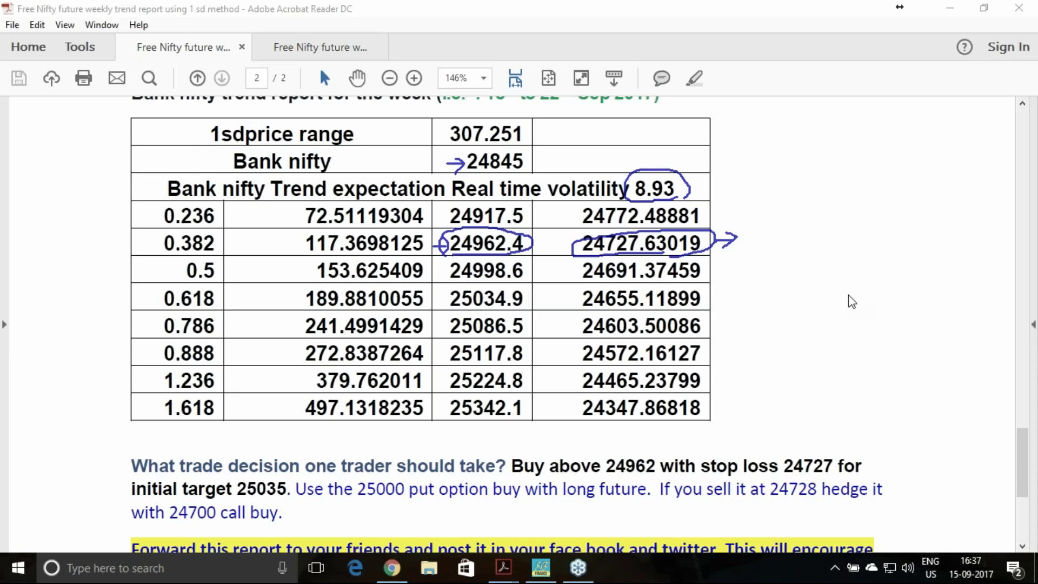
key(Escape)
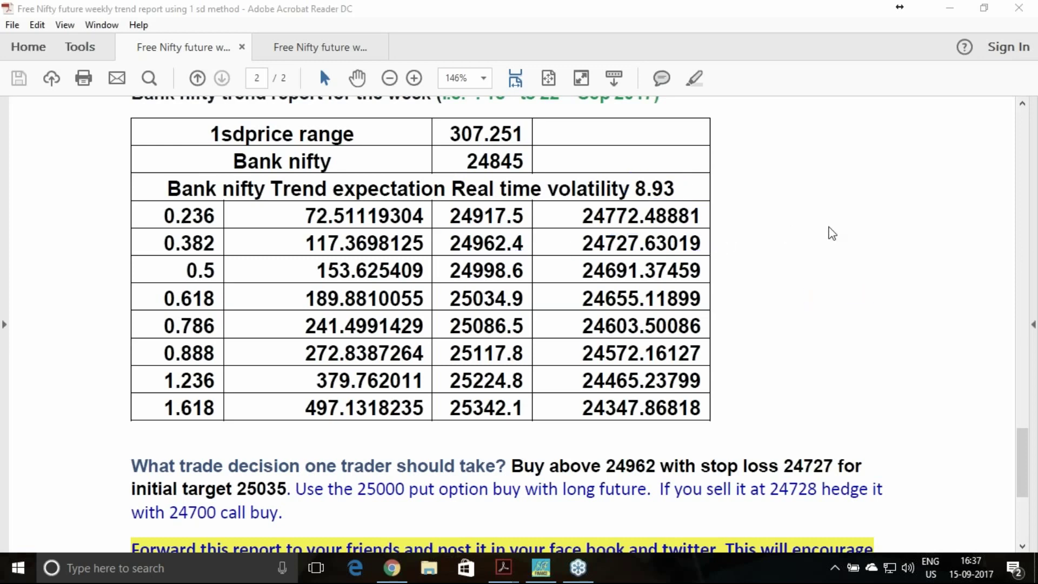
In page 1's option strategy, underline 10122, October and 10050, and circle the 10100 put strike
scroll(653, 222, up, 9)
scroll(652, 222, up, 11)
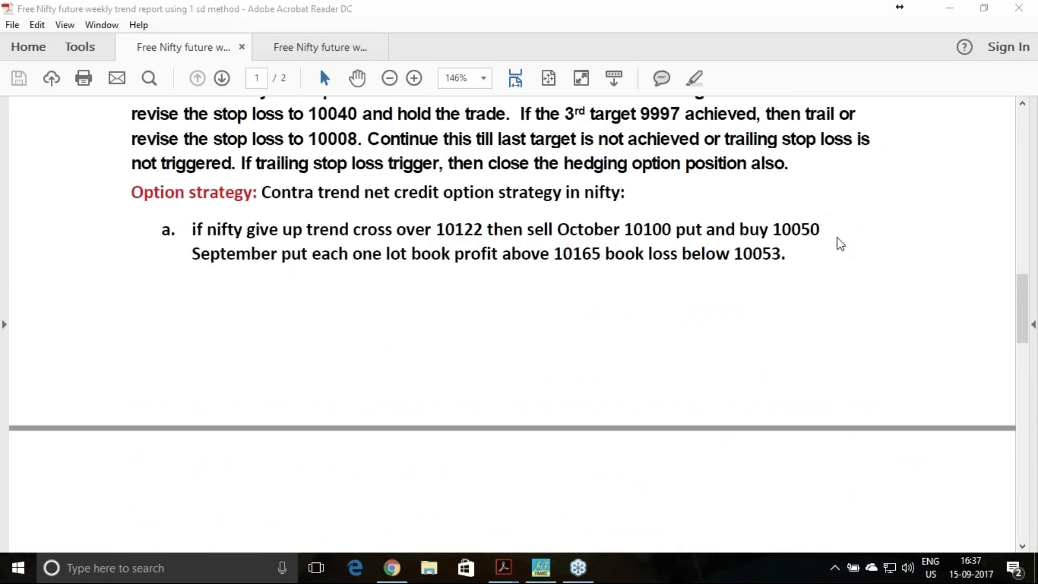
drag(451, 239, 475, 240)
mouse_move(633, 240)
mouse_down()
mouse_move(670, 242)
mouse_move(681, 226)
mouse_move(643, 209)
mouse_move(615, 240)
mouse_up()
drag(783, 241, 815, 241)
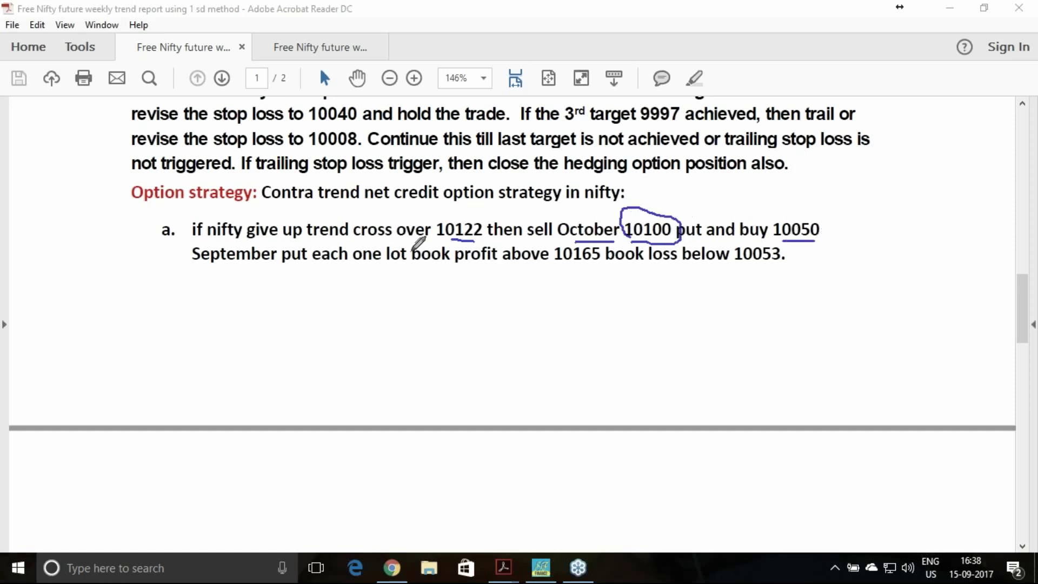
Underline September and circle the 10165 profit level and 10053 loss level in the option strategy
drag(228, 265, 277, 264)
mouse_move(586, 269)
mouse_down()
mouse_move(567, 273)
mouse_move(557, 246)
mouse_move(587, 244)
mouse_move(609, 259)
mouse_move(578, 273)
mouse_up()
mouse_move(779, 263)
mouse_down()
mouse_move(762, 275)
mouse_move(727, 238)
mouse_move(789, 258)
mouse_move(777, 266)
mouse_up()
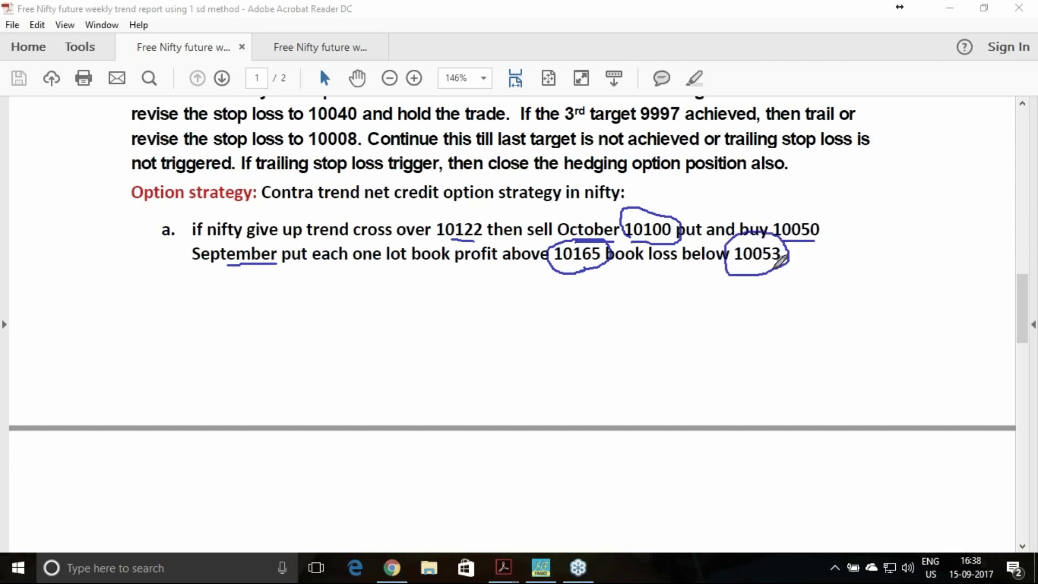
drag(748, 265, 765, 264)
drag(817, 224, 960, 228)
Switch to the SF 1SD application and set the instrument to stock future with script code DIVISLAB
key(alt+Tab)
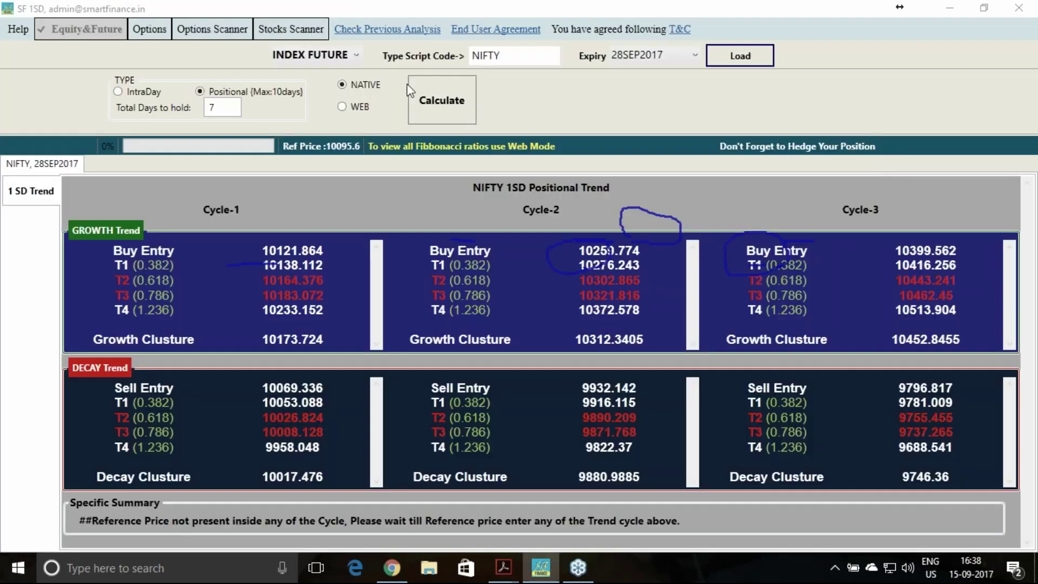
click(314, 54)
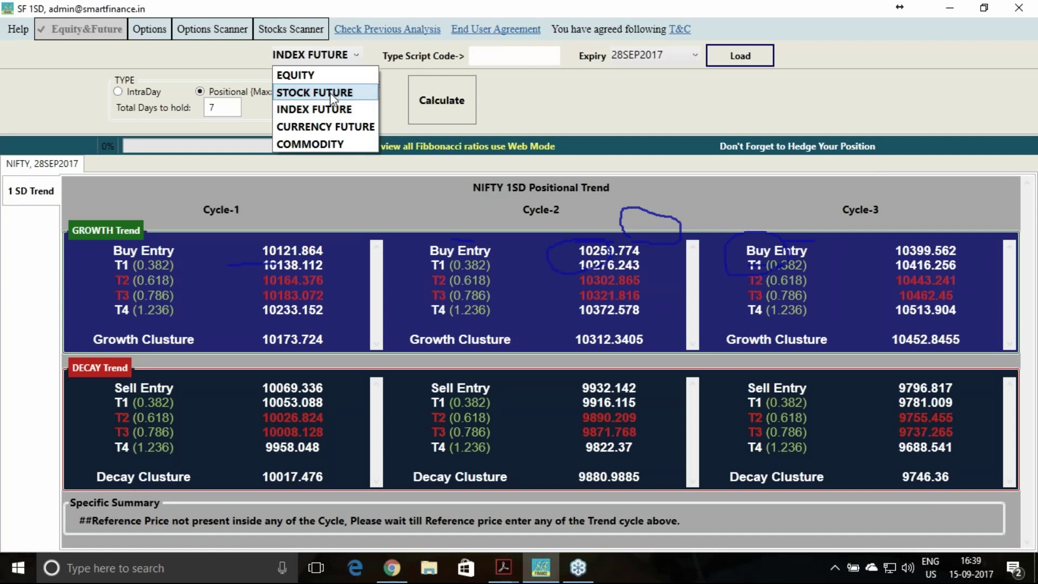
click(332, 93)
drag(522, 55, 466, 59)
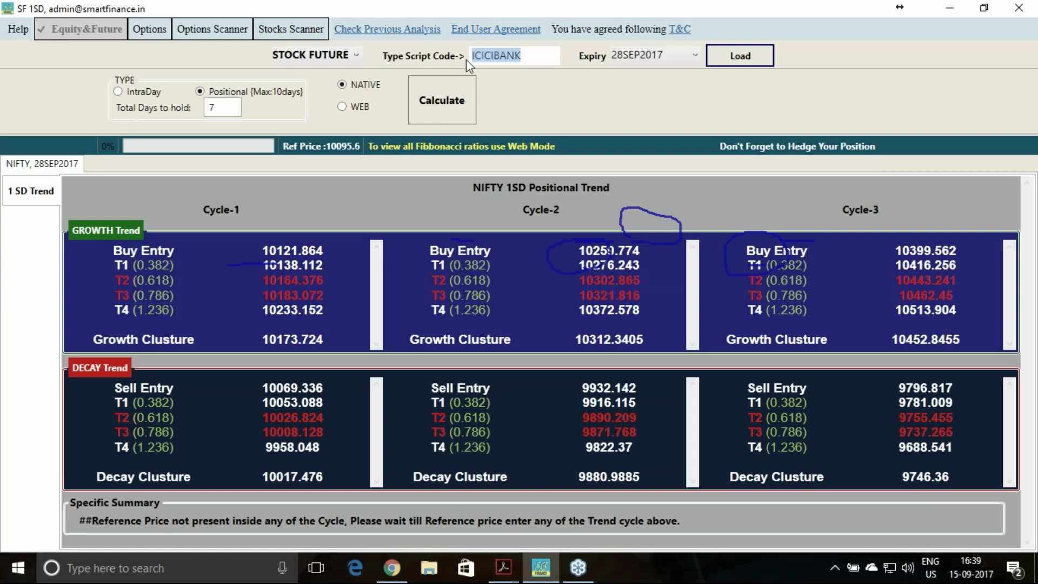
text(div)
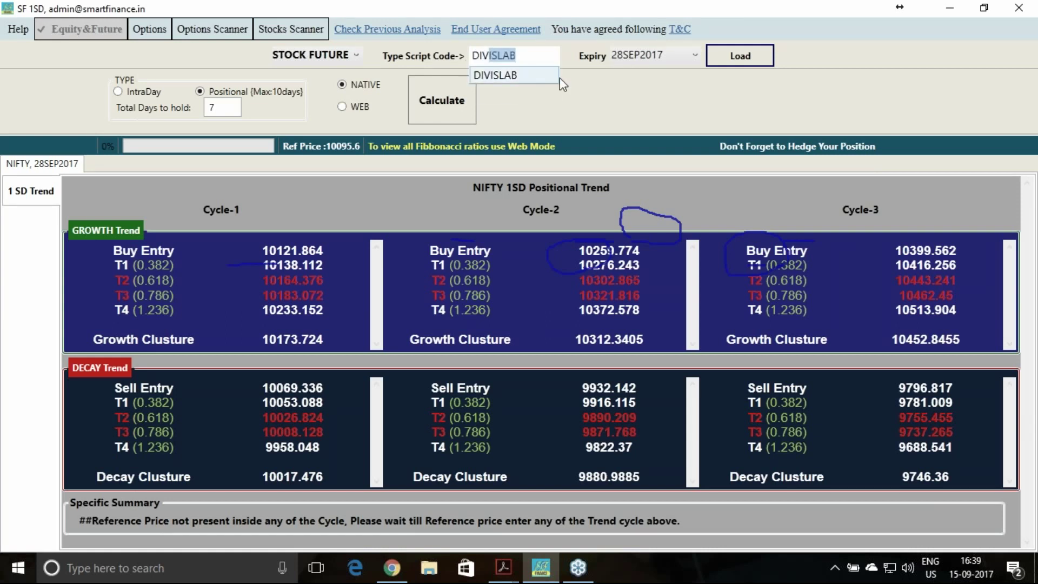
key(Return)
Load the DIVISLAB data for the 28SEP2017 expiry and acknowledge the message
click(746, 59)
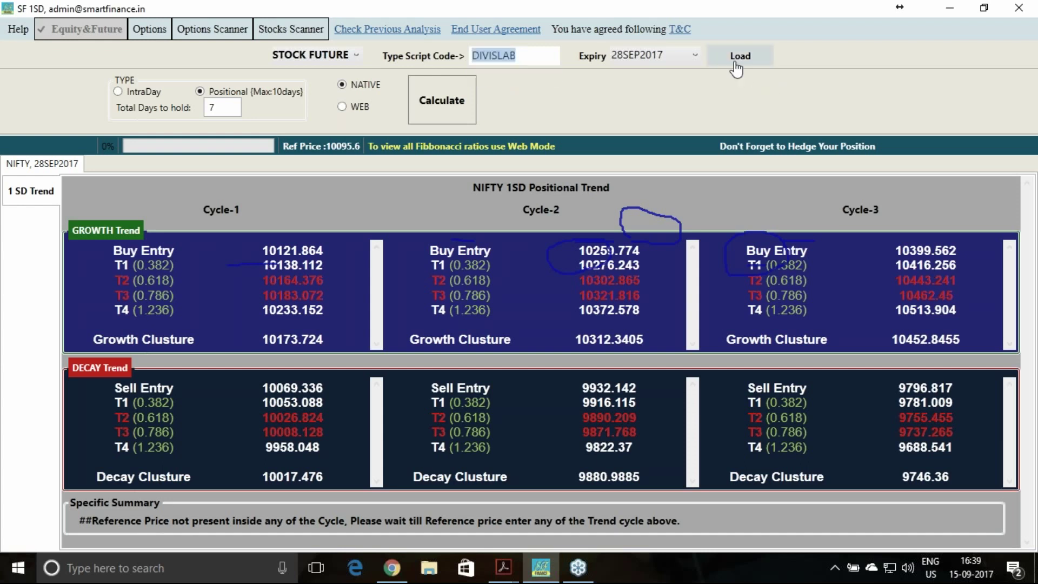
click(737, 64)
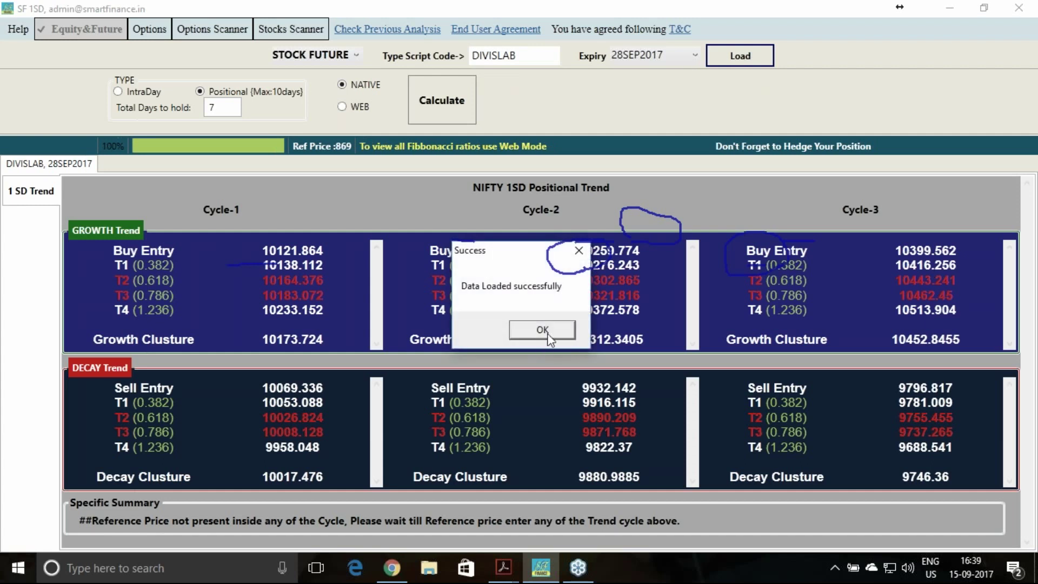
click(547, 334)
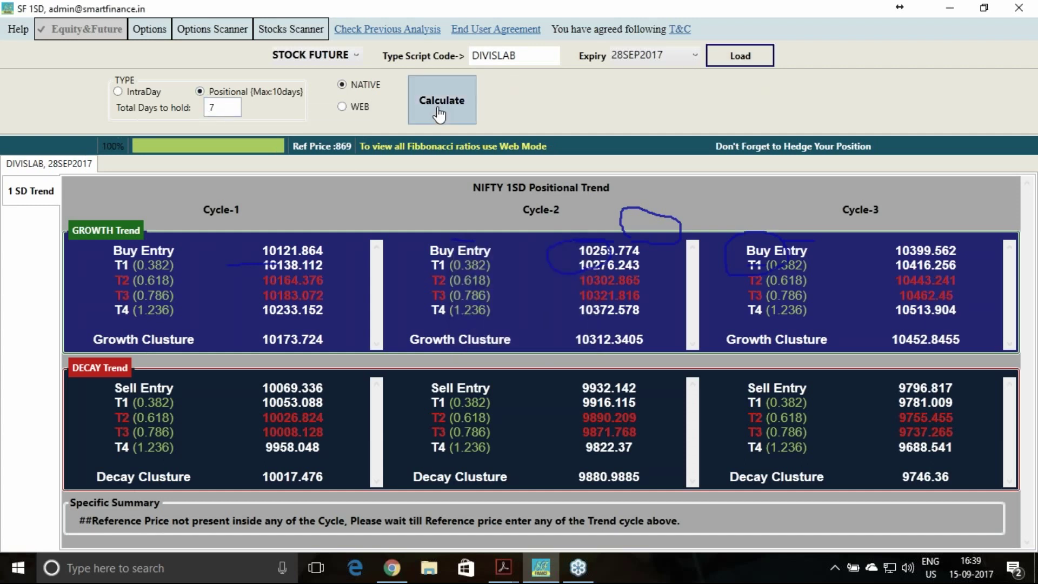
Calculate the DIVISLAB 1SD positional levels and erase the old drawings
click(439, 114)
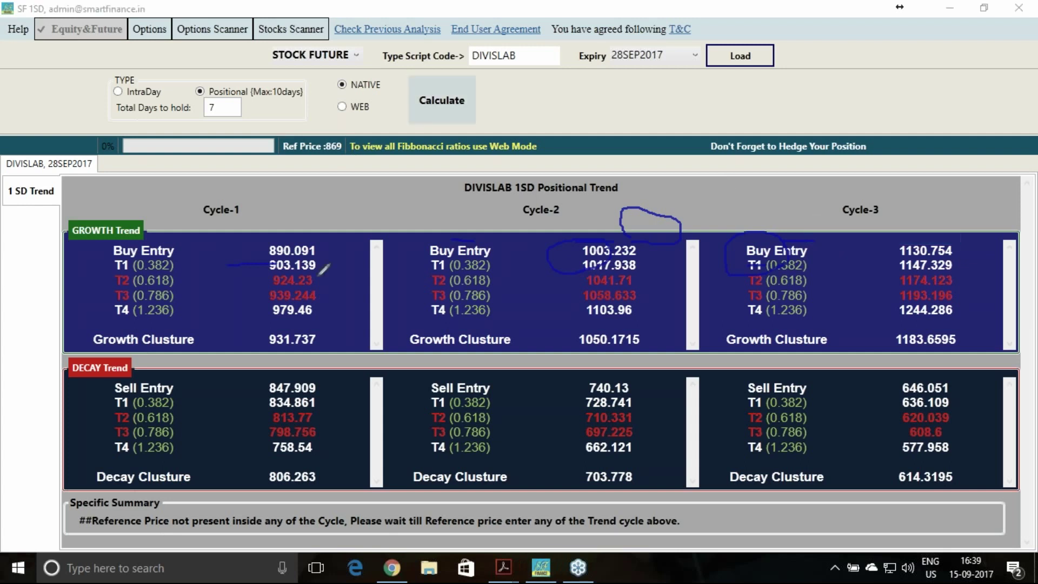
key(e)
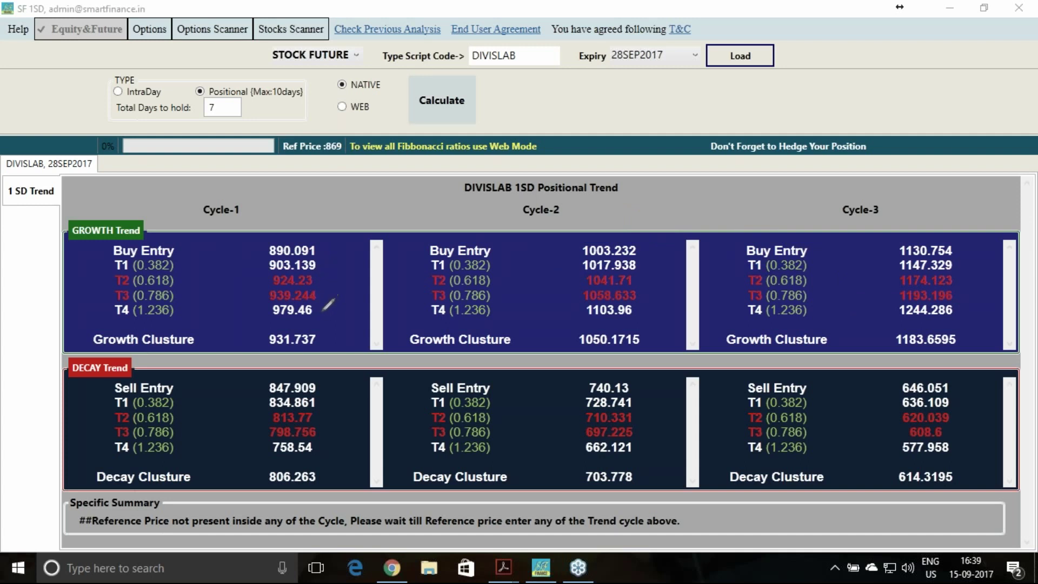
In DIVISLAB Cycle-1, mark growth targets T2 and T3, point an arrow at the Sell Entry and circle the decay T4
mouse_move(258, 282)
mouse_down()
mouse_move(271, 282)
mouse_move(270, 296)
mouse_up()
drag(238, 284, 287, 281)
mouse_move(242, 387)
mouse_down()
mouse_move(260, 389)
mouse_move(255, 397)
mouse_up()
mouse_move(319, 450)
mouse_down()
mouse_move(270, 452)
mouse_move(322, 445)
mouse_up()
Load the AUROPHARMA stock future data for the 28SEP2017 expiry and calculate its 1SD positional levels
key(Tab)
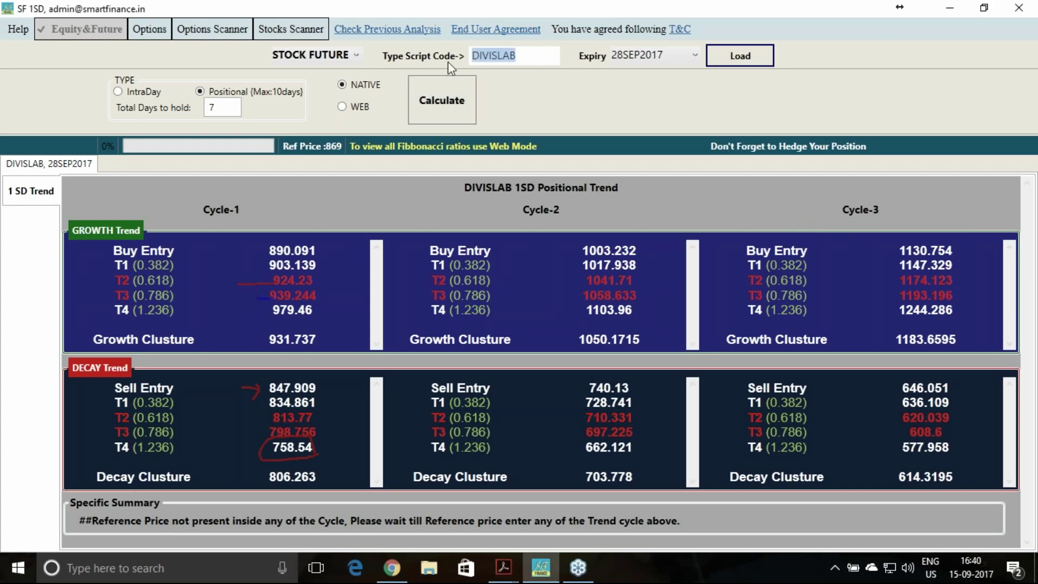
text(AUROPHARMA)
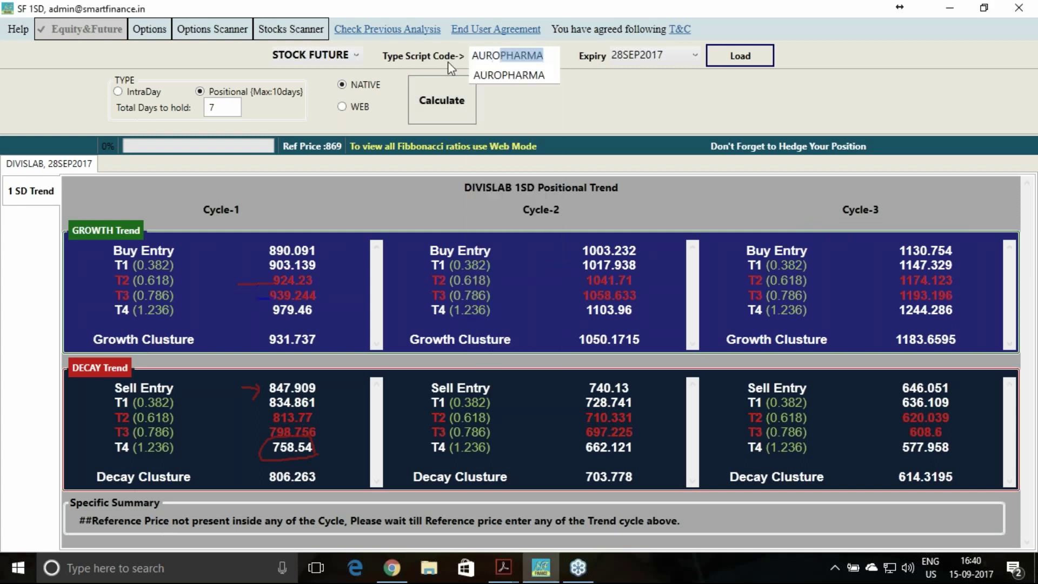
click(537, 76)
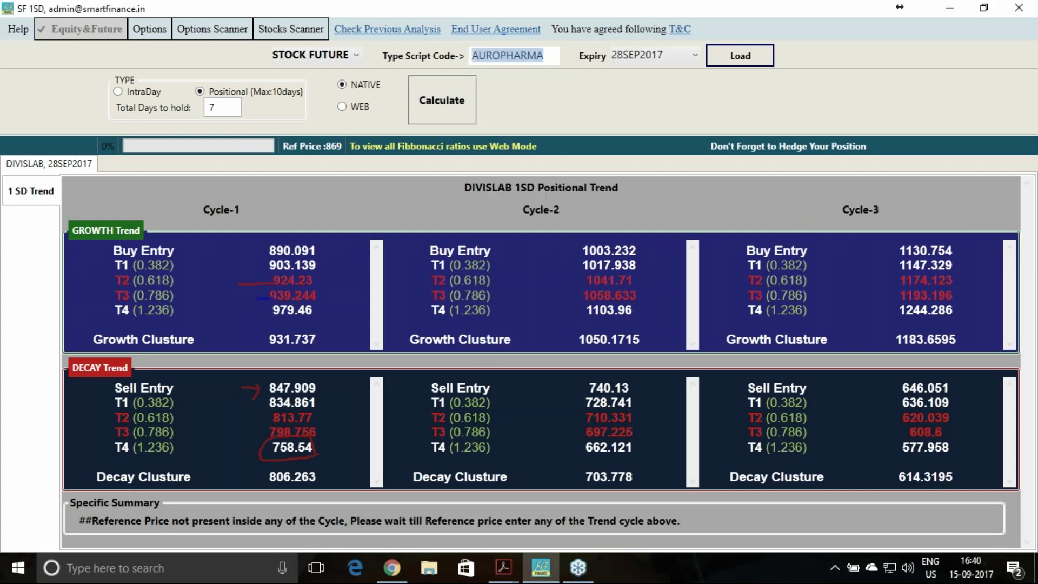
click(725, 61)
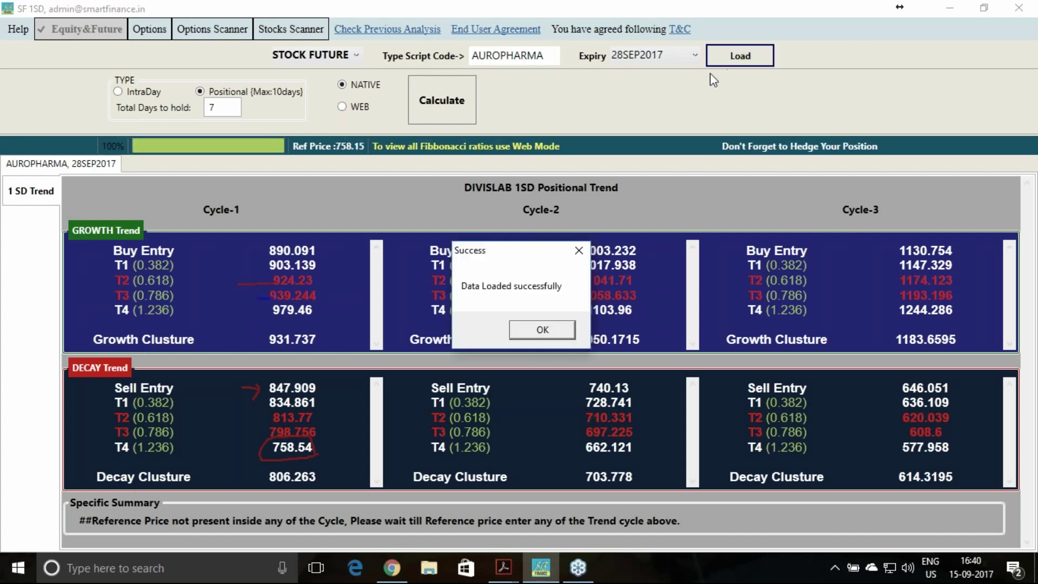
key(Return)
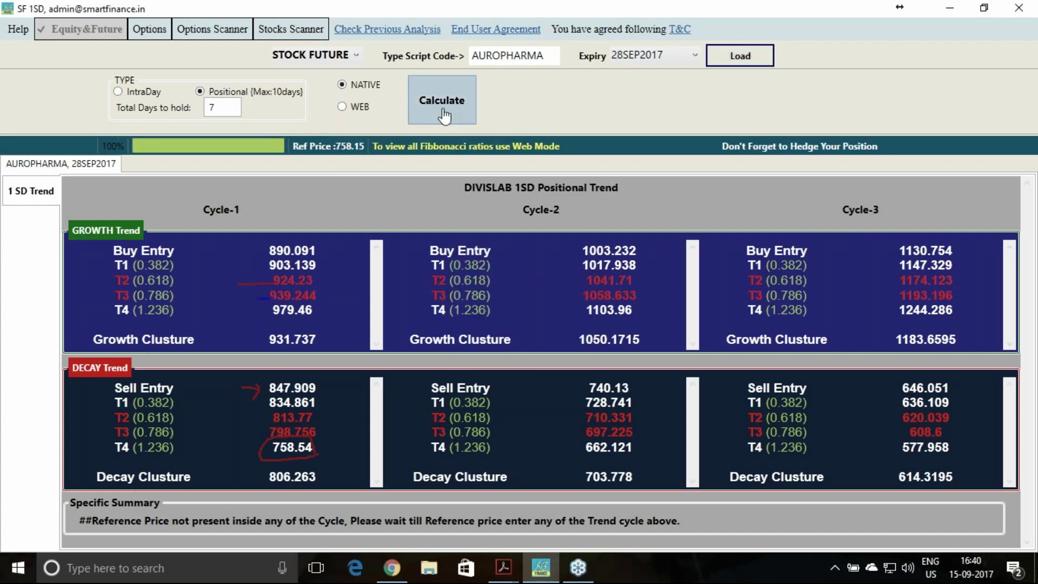
click(438, 115)
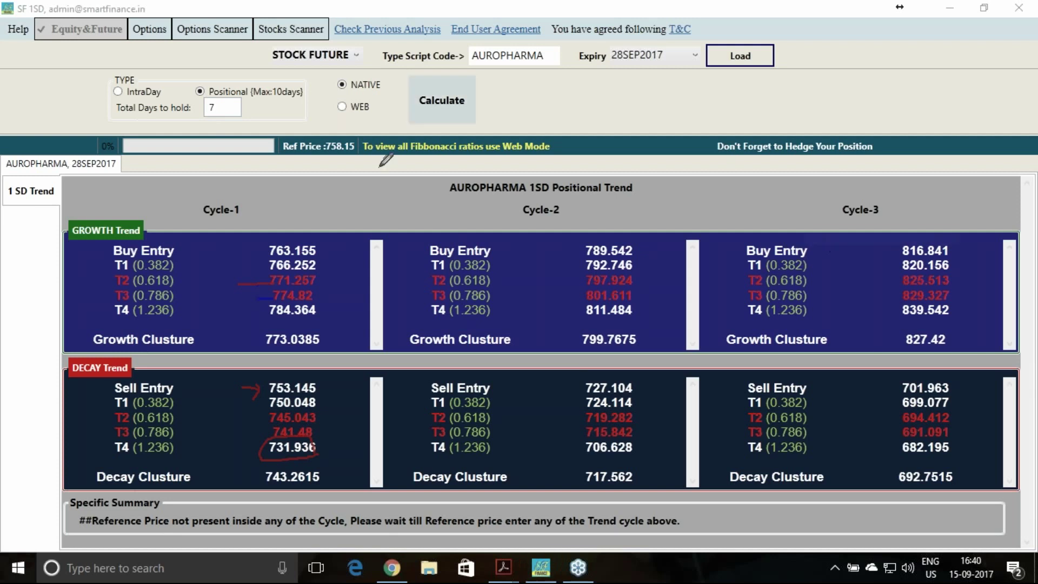
Mark AUROPHARMA's reference price and its Cycle-1 Buy Entry and growth T4, and finish by erasing all drawings
mouse_move(358, 148)
mouse_down()
mouse_move(333, 158)
mouse_move(327, 129)
mouse_move(363, 144)
mouse_up()
drag(257, 247, 265, 250)
drag(251, 311, 261, 309)
right_click(806, 290)
click(835, 299)
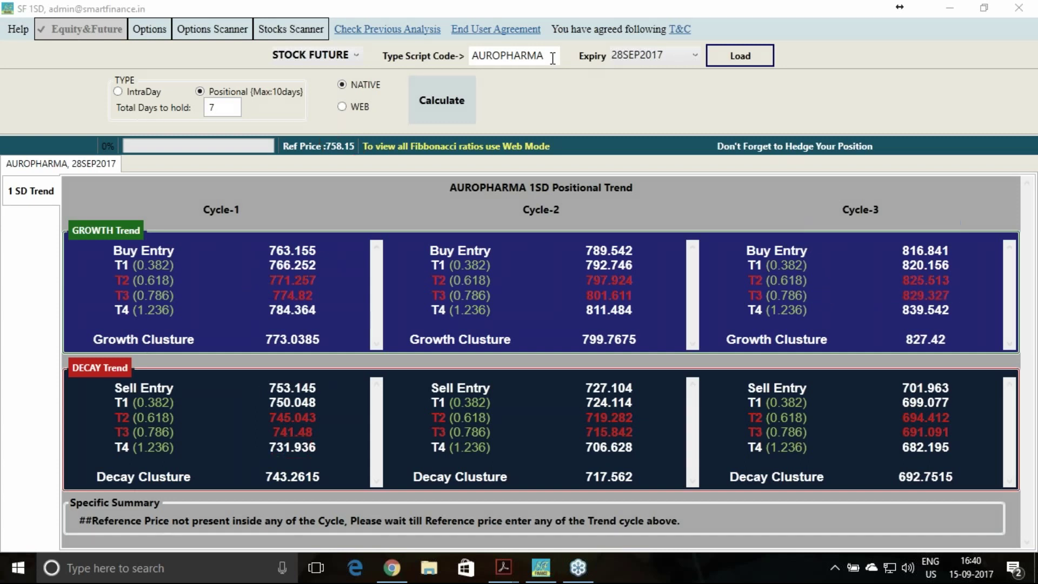
Load the AXISBANK stock future data for the 28SEP2017 expiry and calculate its 1SD positional levels
double_click(472, 56)
text(AXISBANK)
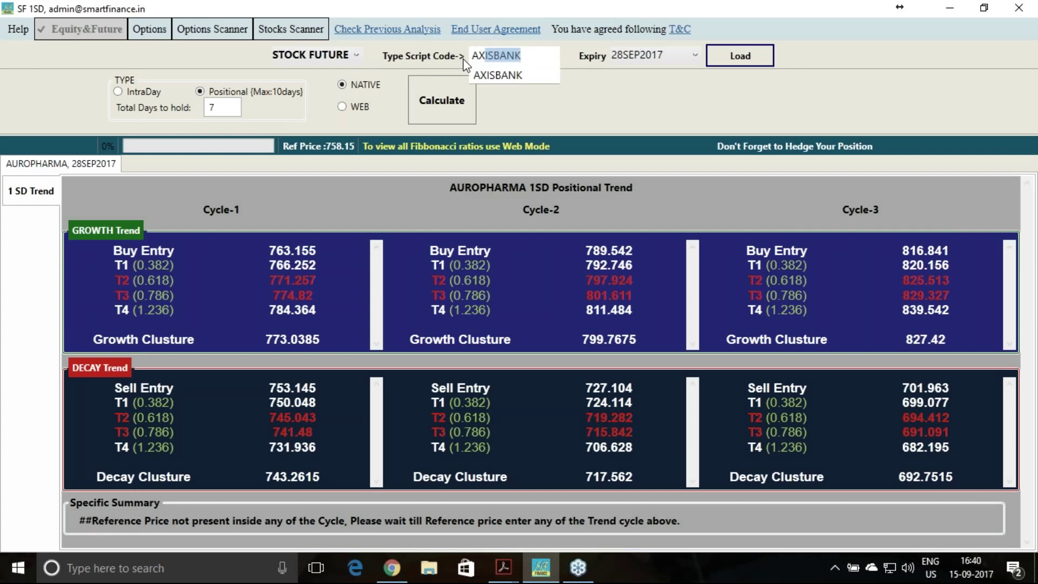
click(508, 76)
click(727, 56)
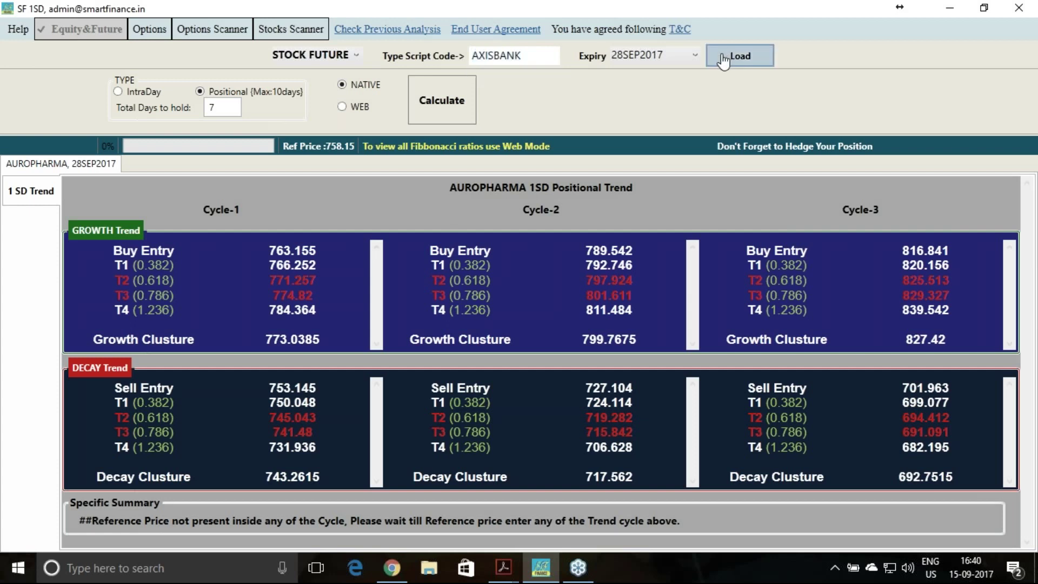
click(540, 330)
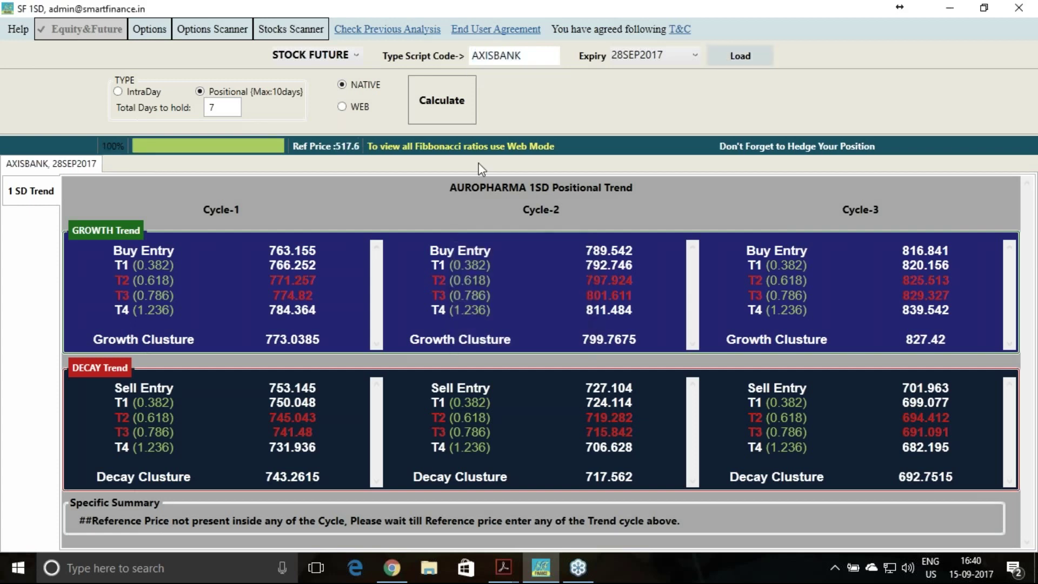
click(454, 121)
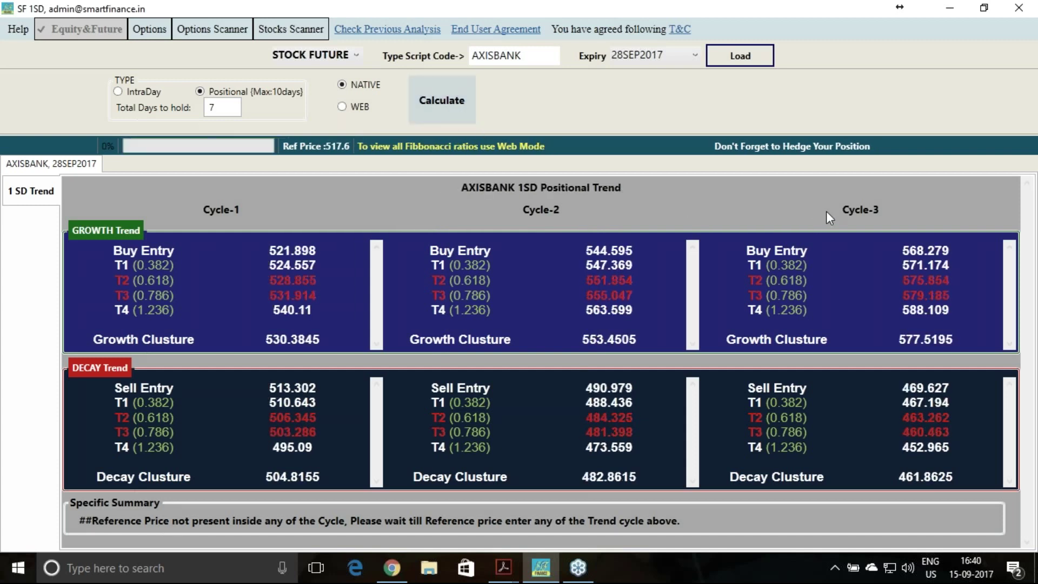
Mark AXISBANK's Cycle-1 Buy Entry and growth T4, plus its Sell Entry and decay T4, with the drawing pen
key(ctrl+2)
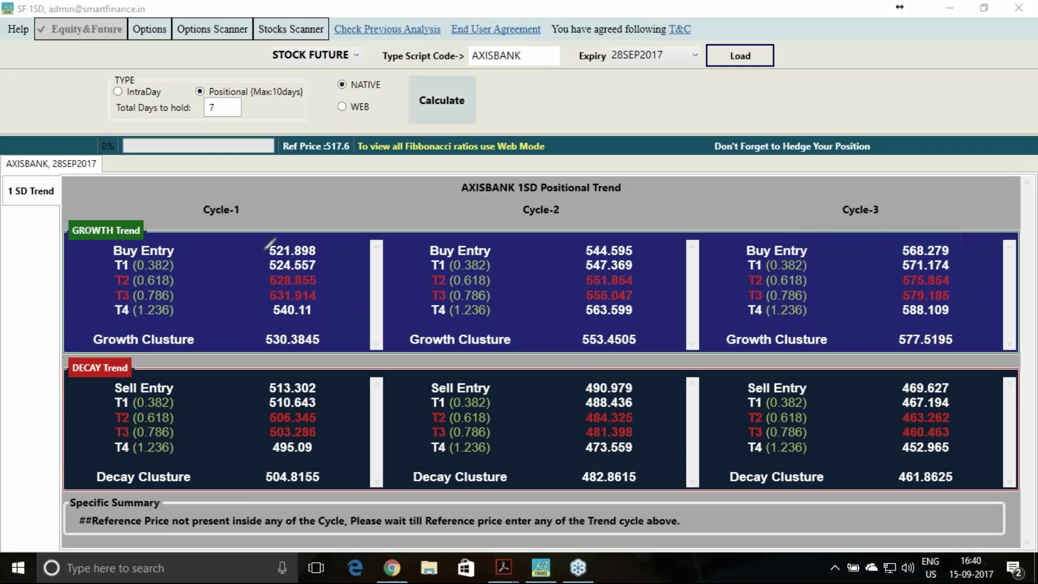
drag(247, 252, 264, 256)
drag(247, 310, 264, 307)
drag(256, 388, 266, 388)
mouse_move(250, 448)
mouse_down()
mouse_move(273, 446)
mouse_move(268, 456)
mouse_up()
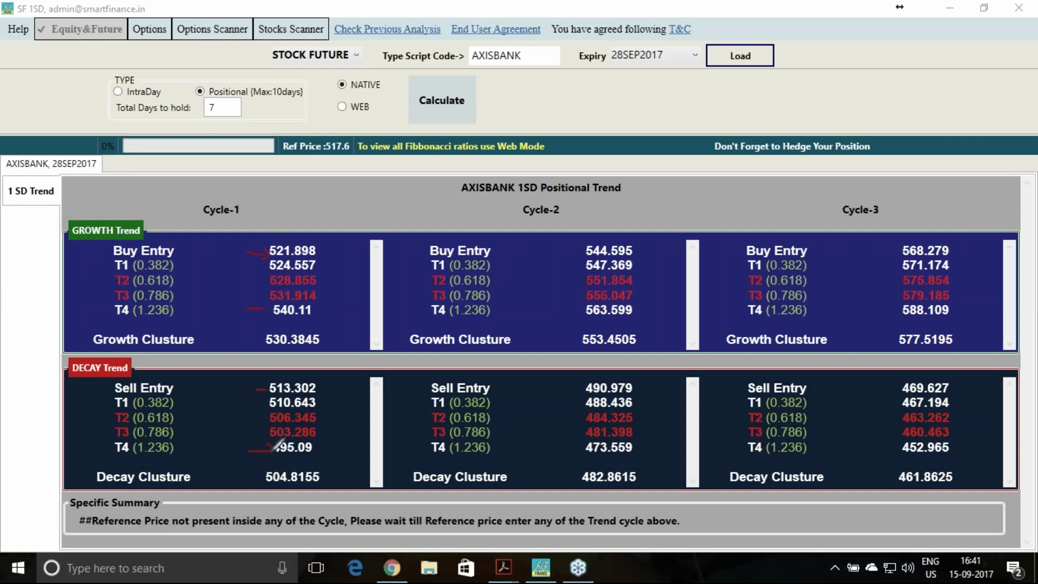
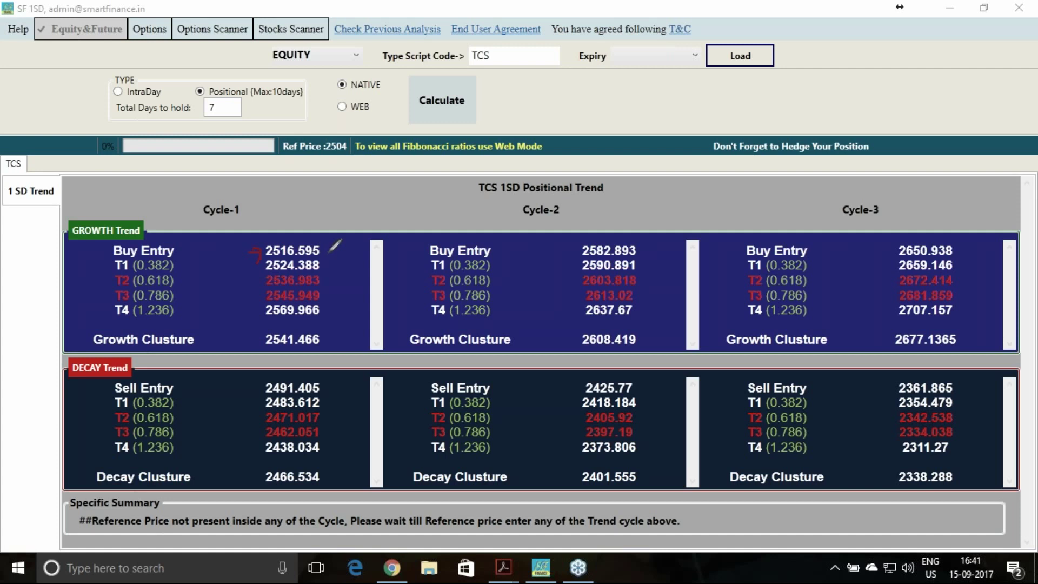
In TCS Cycle-1, underline the growth T4 and mark the Sell Entry and decay T4
drag(271, 321, 327, 318)
drag(245, 388, 264, 387)
drag(245, 446, 258, 445)
Load the SUNPHARMA equity data and calculate its 1SD positional levels
double_click(478, 55)
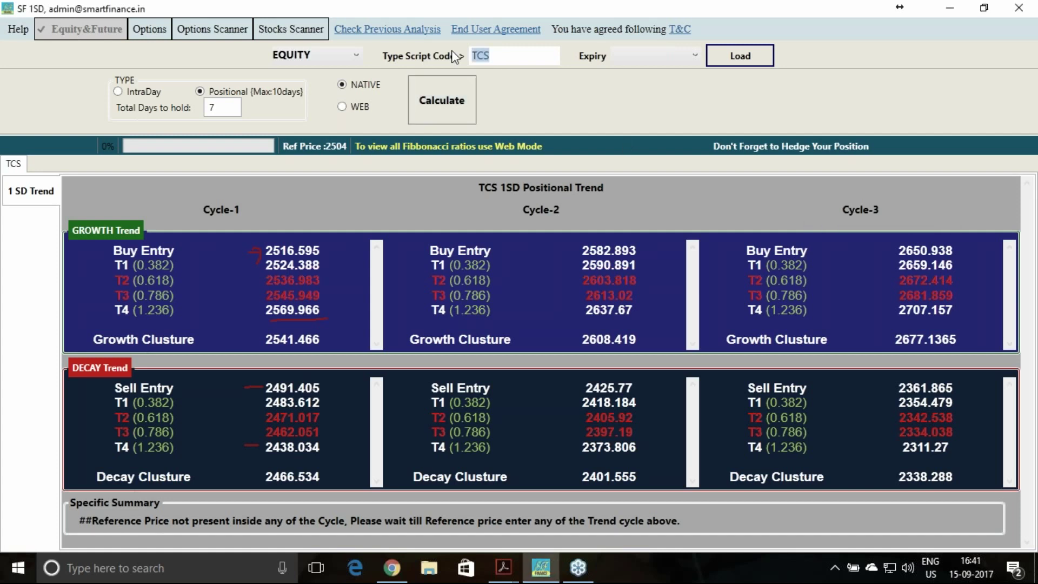
text(SUN)
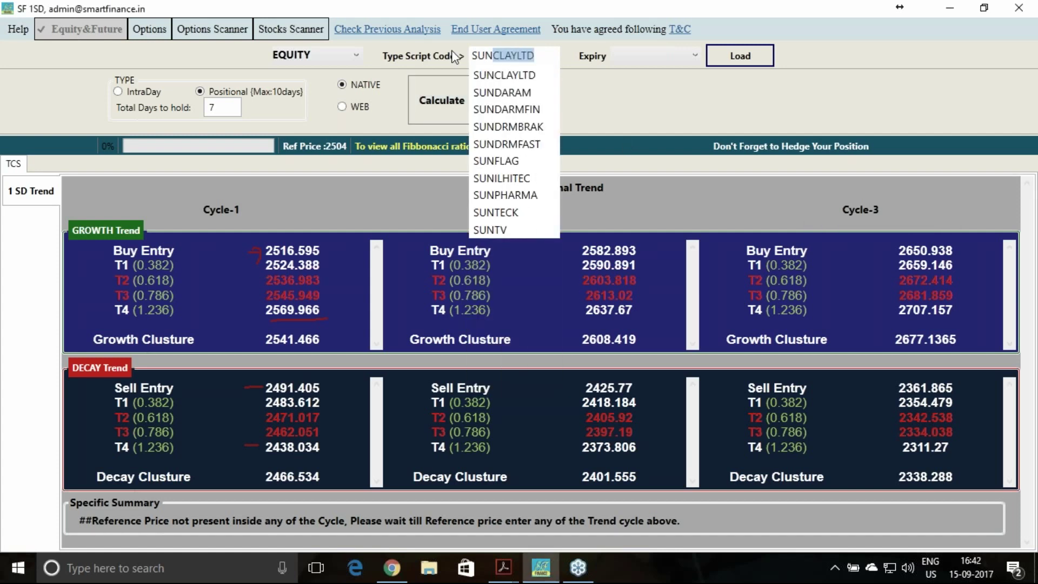
text(PHARMA)
click(492, 76)
click(734, 63)
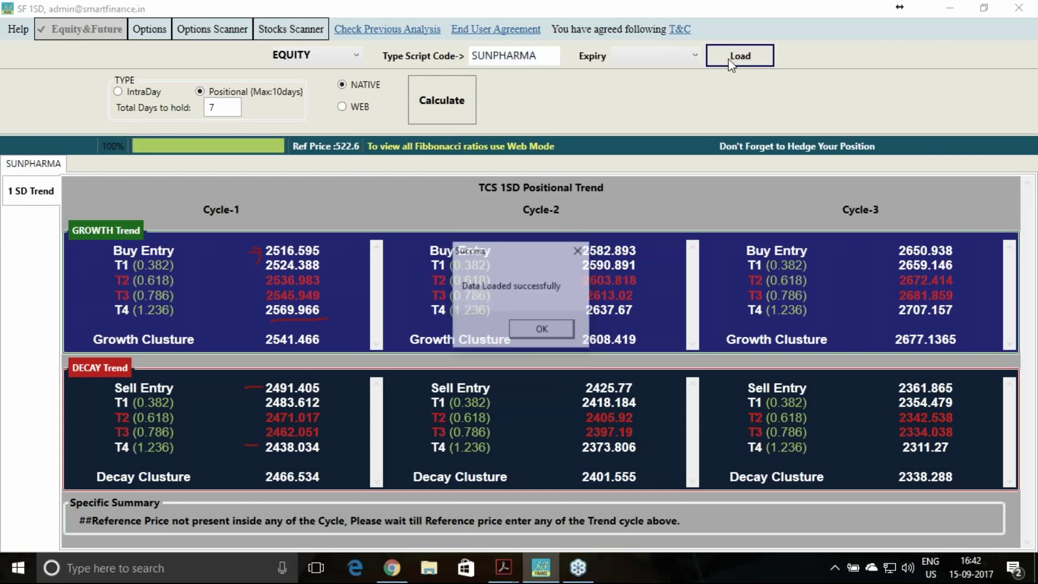
click(562, 324)
click(441, 101)
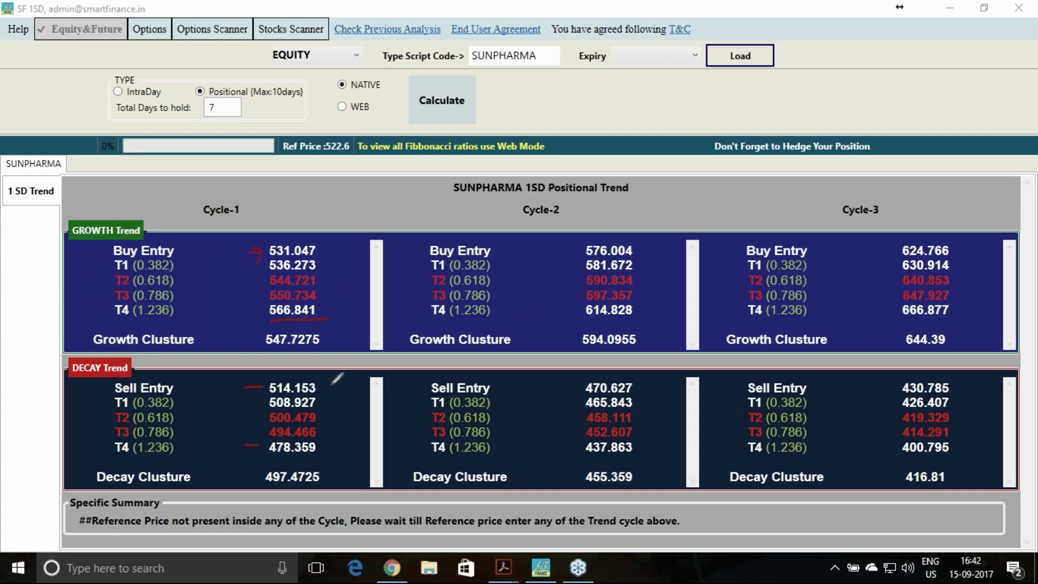
Mark SUNPHARMA's Cycle-1 Buy Entry, T1 and T3, and circle the Cycle-1 Growth Clusture and Cycle-2 Buy Entry
drag(274, 454, 314, 454)
drag(249, 252, 270, 248)
drag(321, 245, 324, 269)
drag(331, 287, 345, 278)
mouse_move(644, 249)
mouse_down()
mouse_move(572, 246)
mouse_move(641, 246)
mouse_move(626, 262)
mouse_move(563, 252)
mouse_up()
mouse_move(334, 339)
mouse_down()
mouse_move(266, 354)
mouse_move(331, 314)
mouse_move(334, 341)
mouse_up()
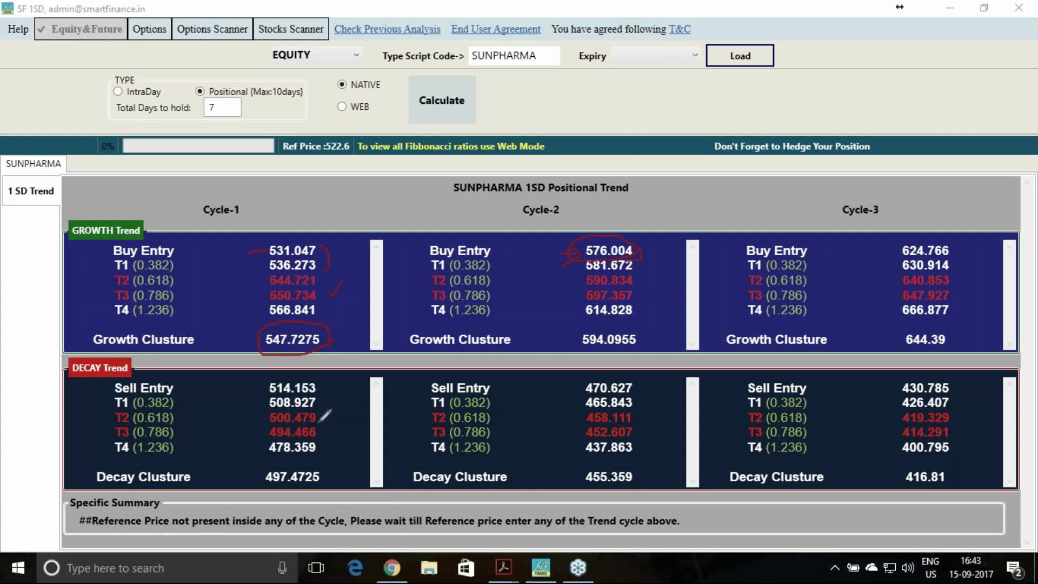
Circle SUNPHARMA's Cycle-1 decay levels and mark the Cycle-2 Sell Entry, finishing by erasing all drawings
mouse_move(285, 370)
mouse_down()
mouse_move(250, 374)
mouse_move(264, 466)
mouse_move(357, 443)
mouse_move(309, 362)
mouse_move(291, 368)
mouse_up()
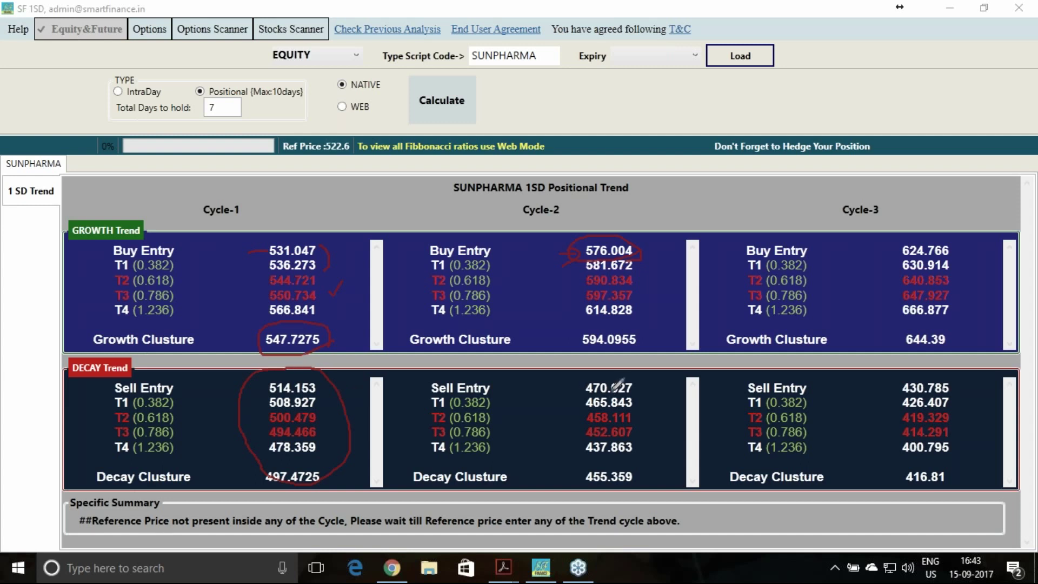
mouse_move(565, 387)
mouse_down()
mouse_move(585, 385)
mouse_move(576, 401)
mouse_up()
key(e)
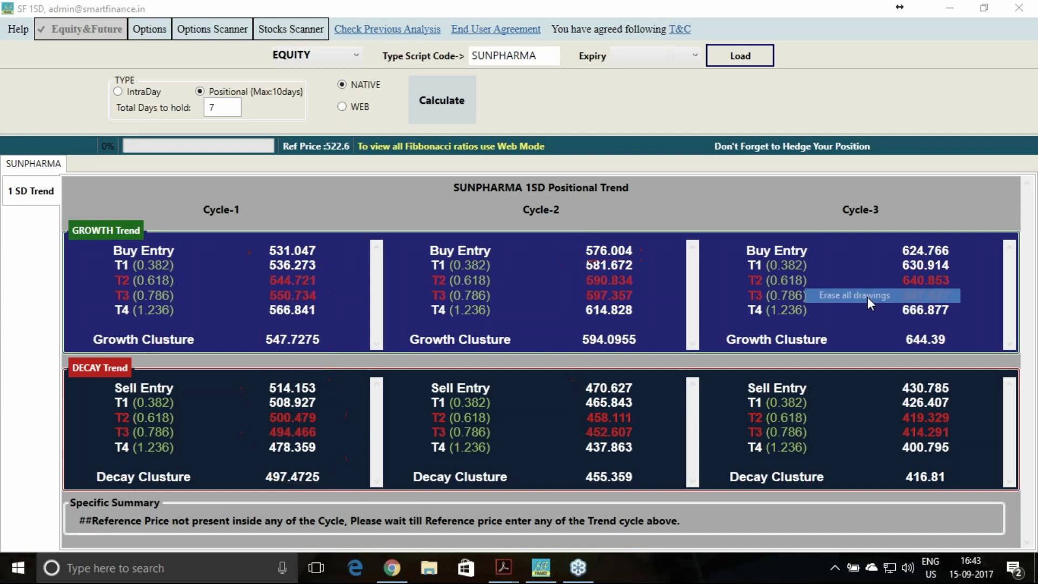
Circle SUNPHARMA's Cycle-1 Decay Clusture and draw tick marks at Stocks Scanner, Options Scanner and Options
mouse_move(324, 479)
mouse_down()
mouse_move(305, 492)
mouse_move(262, 485)
mouse_move(258, 466)
mouse_move(323, 458)
mouse_up()
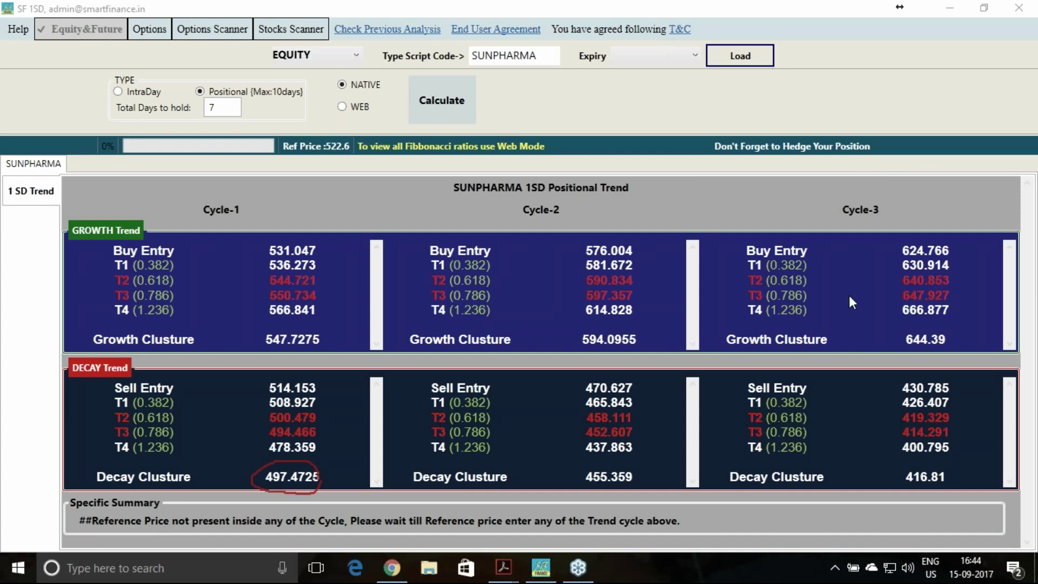
mouse_move(291, 9)
mouse_down()
mouse_move(299, 21)
mouse_move(319, 1)
mouse_up()
drag(221, 14, 247, 2)
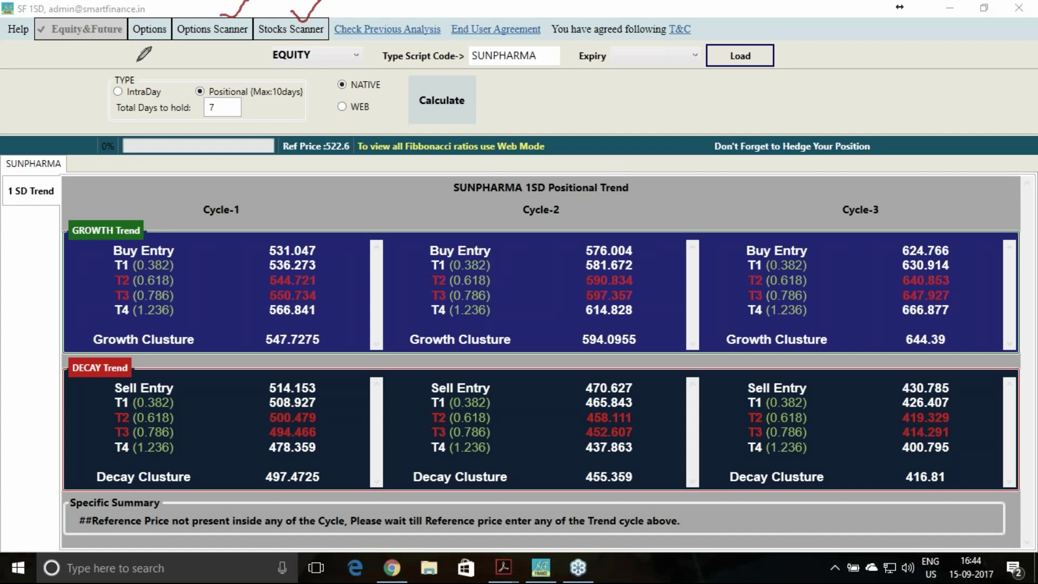
drag(135, 17, 158, 9)
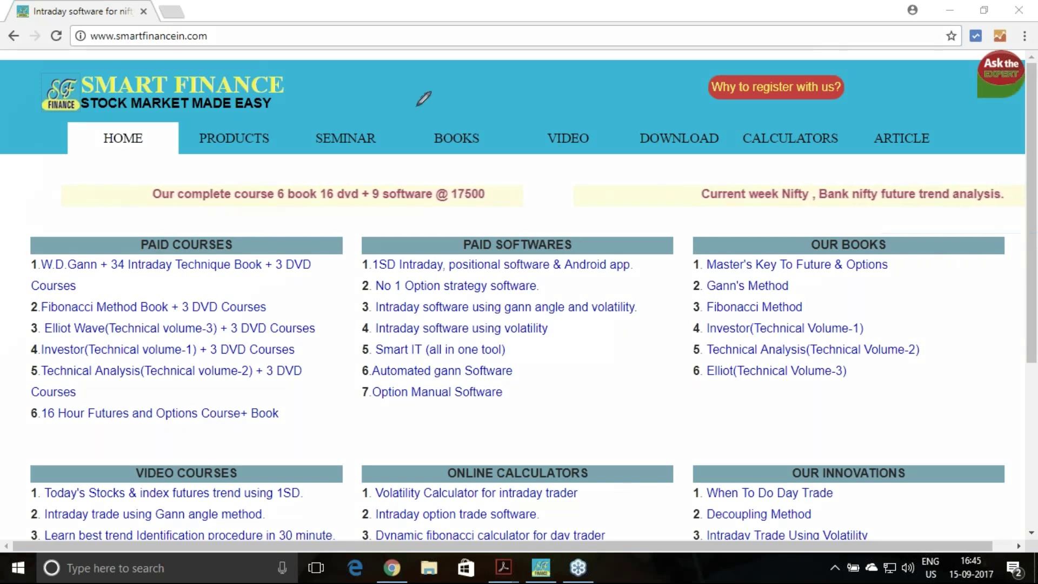
Handwrite "Tre" in the header of the Smart Finance homepage with the drawing pen
mouse_move(414, 83)
mouse_down()
mouse_move(441, 83)
mouse_move(428, 103)
mouse_move(461, 101)
mouse_up()
key(ctrl+z)
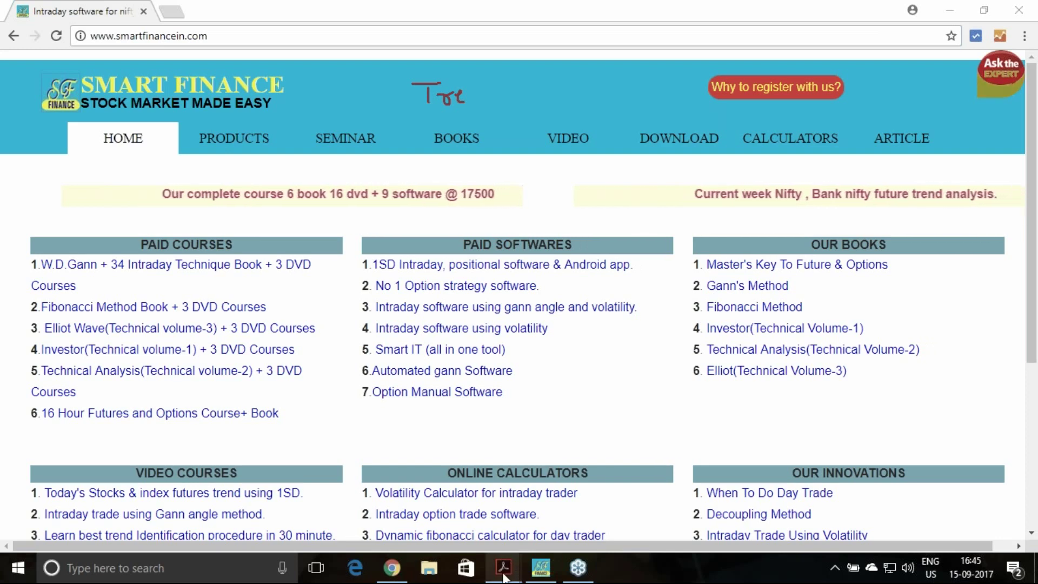
Switch to Adobe Acrobat Reader and show the beginning of the free Nifty weekly trend report
mouse_move(503, 578)
click(470, 519)
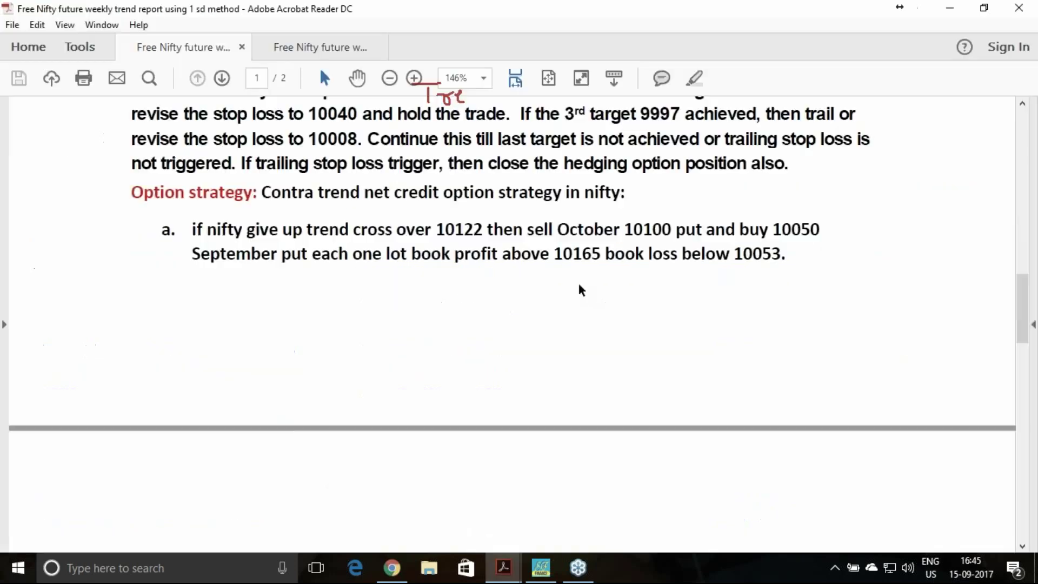
scroll(590, 246, up, 20)
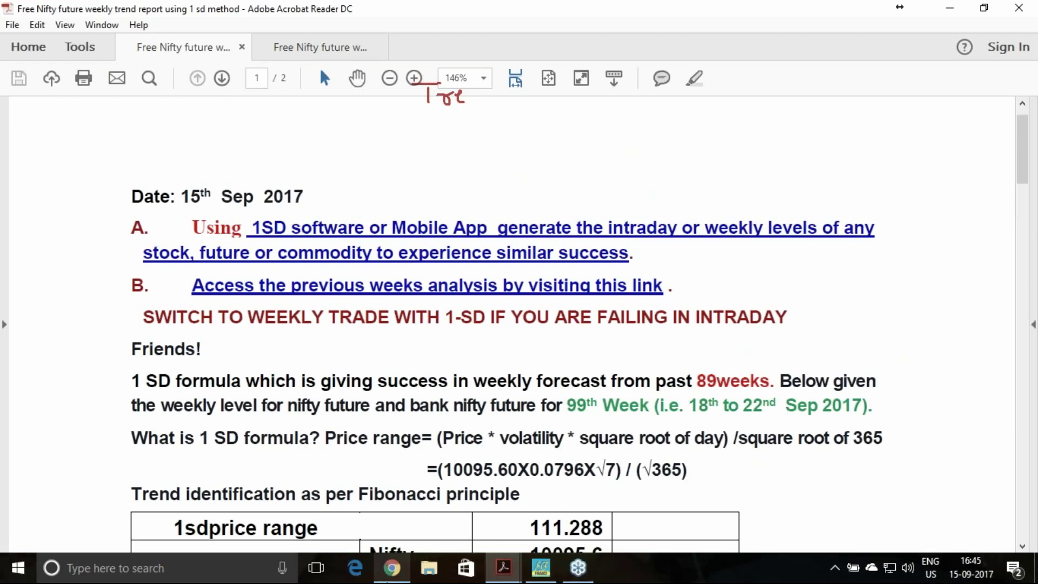
Switch back to Chrome and circle the "Past 90+ weeks 1SD Nifty ,Bank nifty weekly trend analysis" link on the homepage
click(392, 568)
scroll(1032, 238, down, 5)
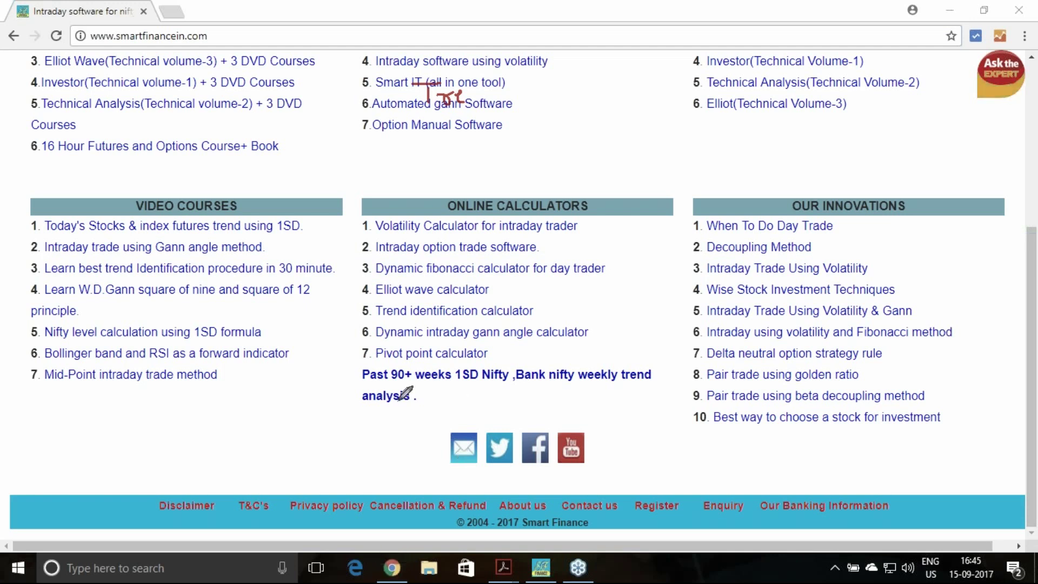
mouse_move(420, 404)
mouse_down()
mouse_move(363, 403)
mouse_move(410, 351)
mouse_move(640, 355)
mouse_move(622, 388)
mouse_move(413, 407)
mouse_up()
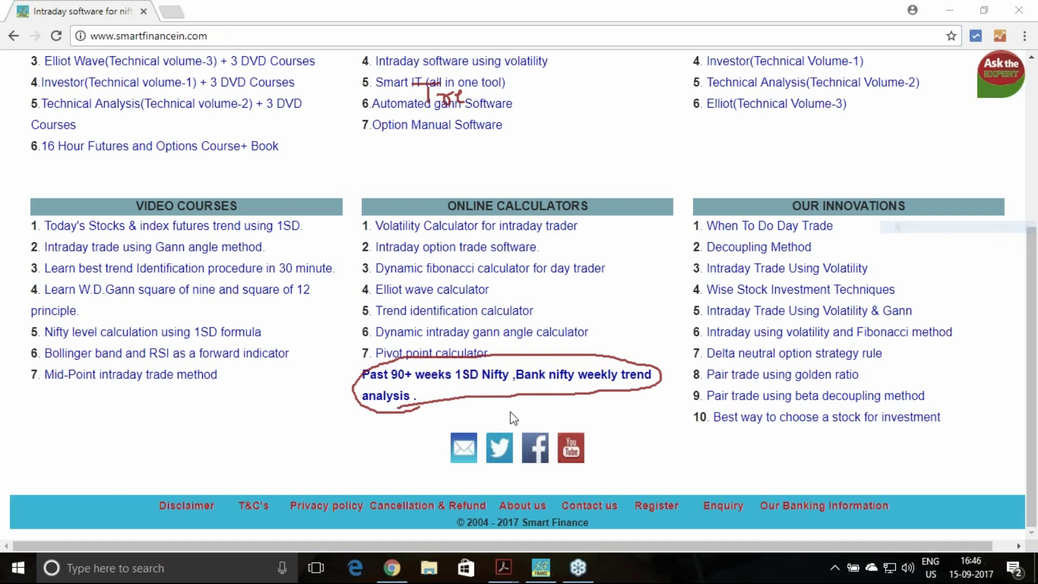
View the past Nifty and Bank Nifty weekly trend analysis page, and return to the homepage to look over its links
click(535, 381)
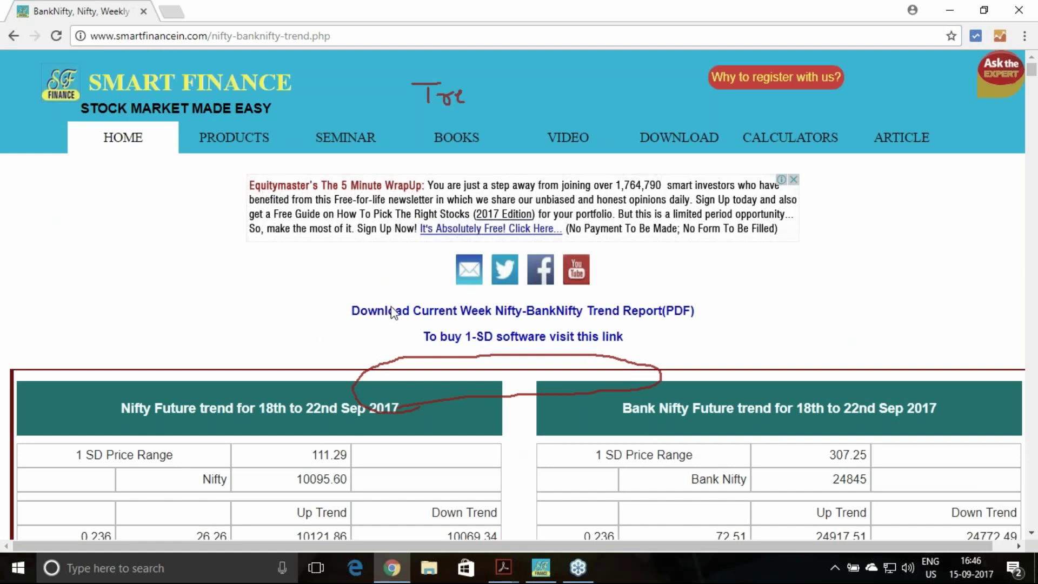
click(13, 36)
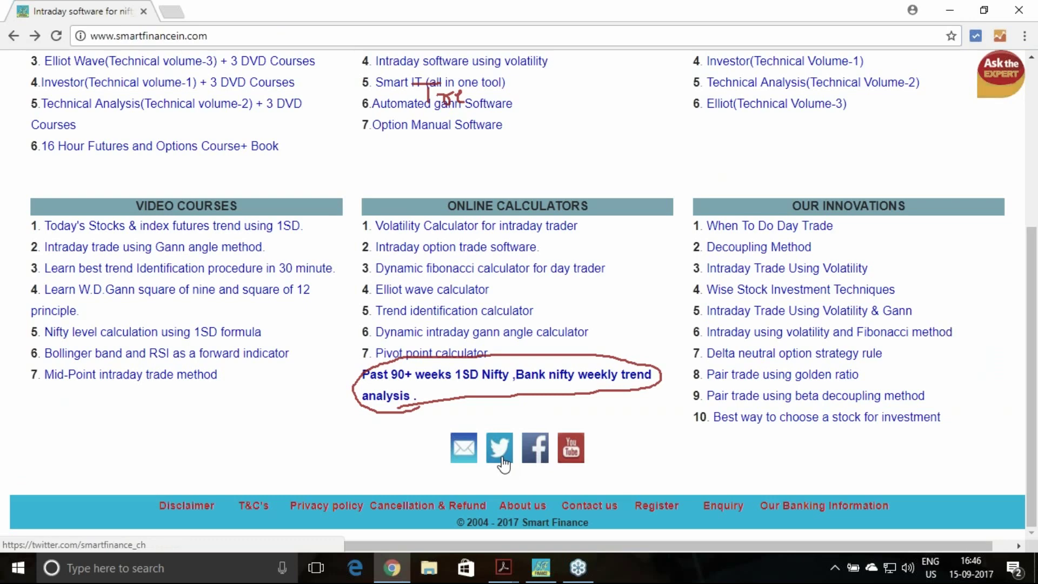
scroll(503, 459, up, 5)
scroll(621, 398, down, 1)
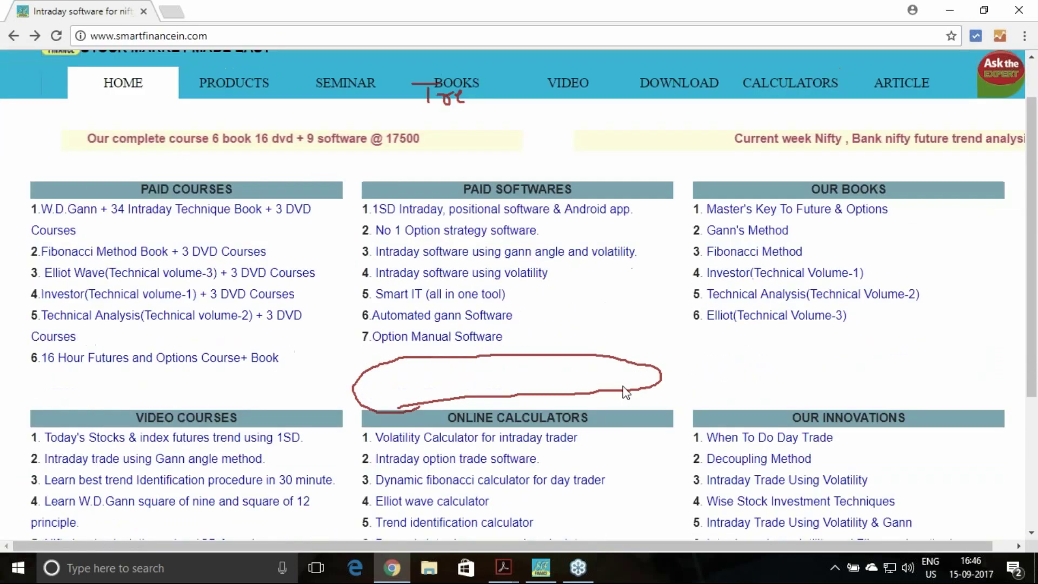
scroll(626, 393, down, 4)
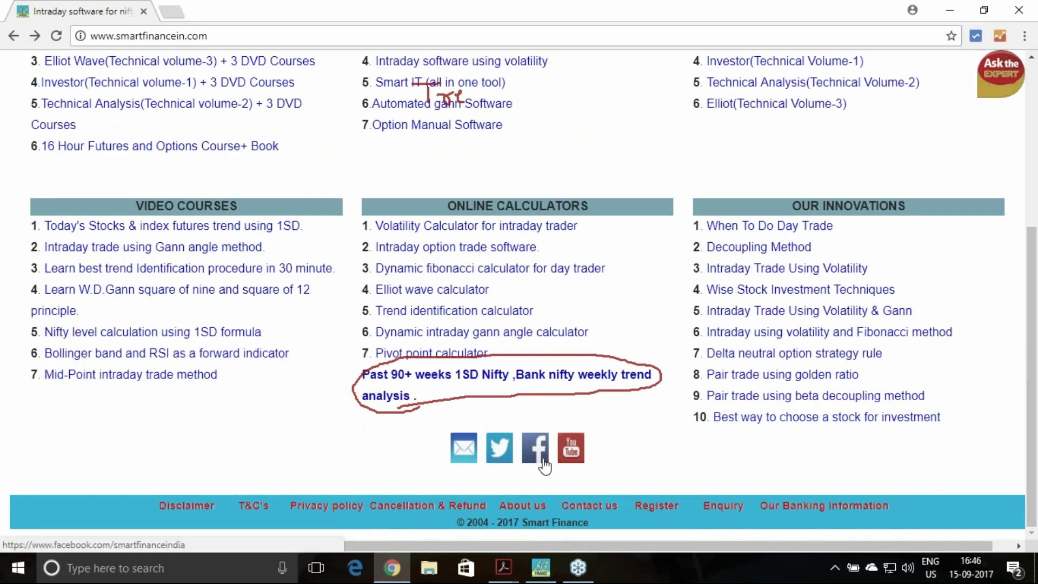
Open the site's YouTube channel from the homepage, look over its uploads and clear the pen markings from the screen
click(575, 458)
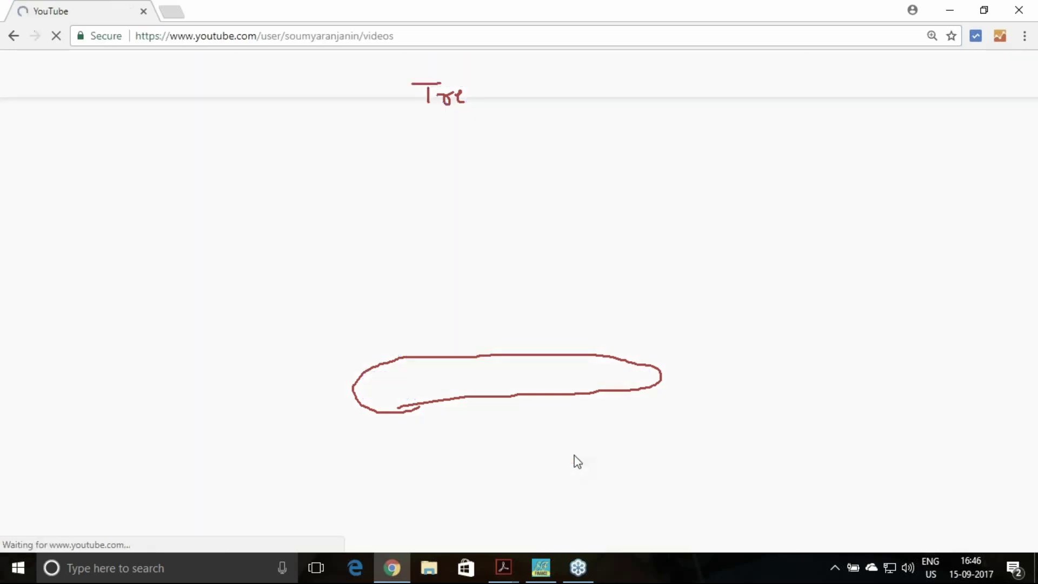
scroll(1009, 233, down, 5)
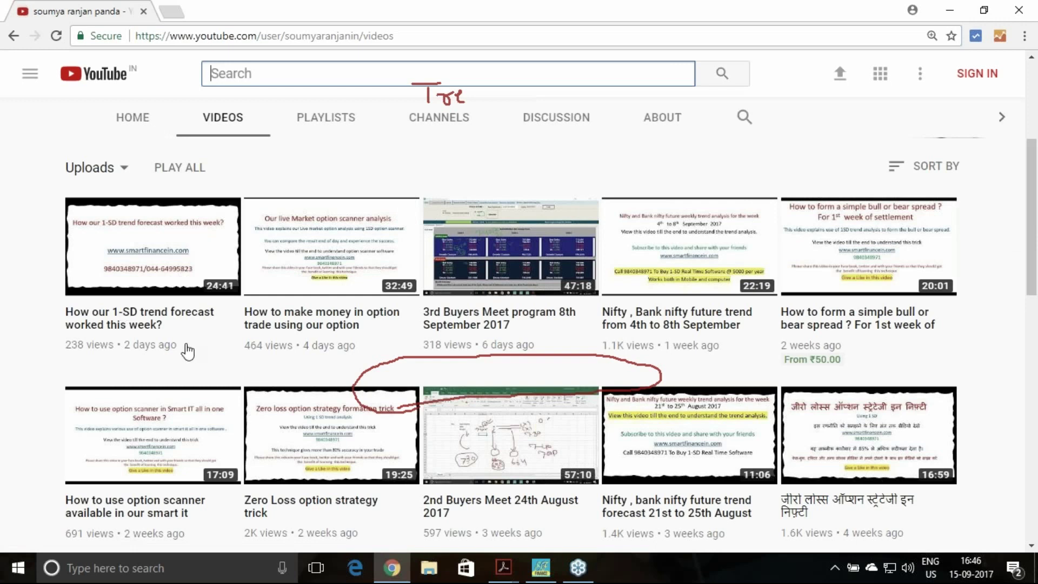
click(1030, 214)
key(Escape)
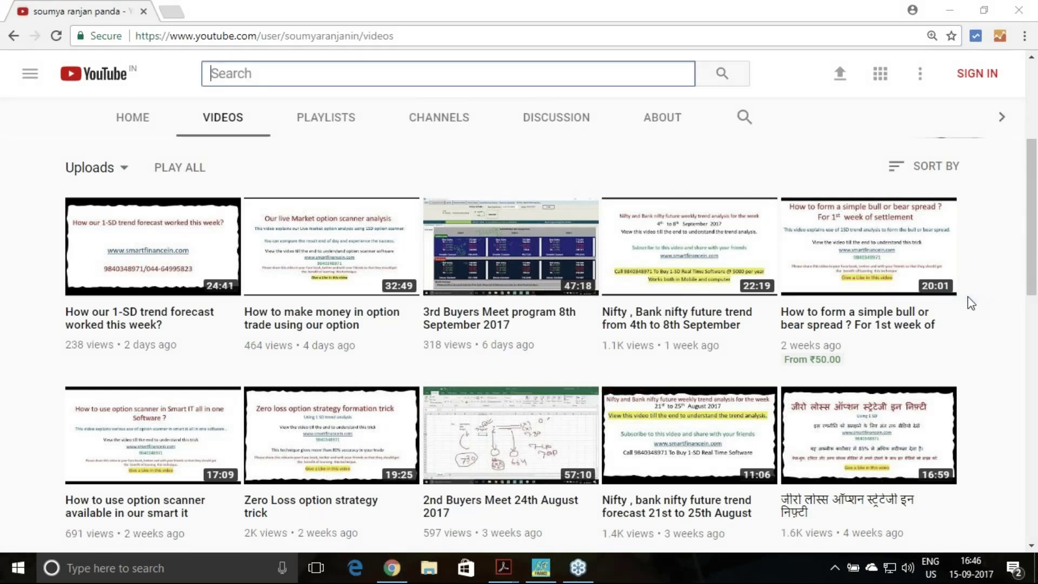
scroll(962, 302, up, 5)
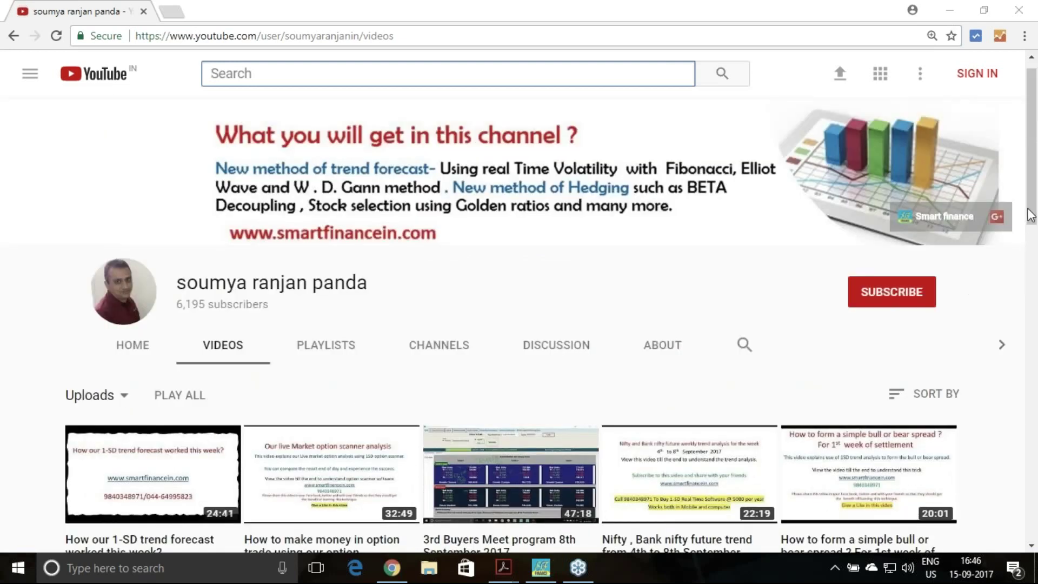
Circle the channel's Subscribe button with the pen, draw an arrow toward it and underline "PLAY ALL"
key(ctrl+2)
mouse_move(898, 318)
mouse_down()
mouse_move(819, 275)
mouse_move(963, 260)
mouse_move(943, 319)
mouse_move(877, 324)
mouse_up()
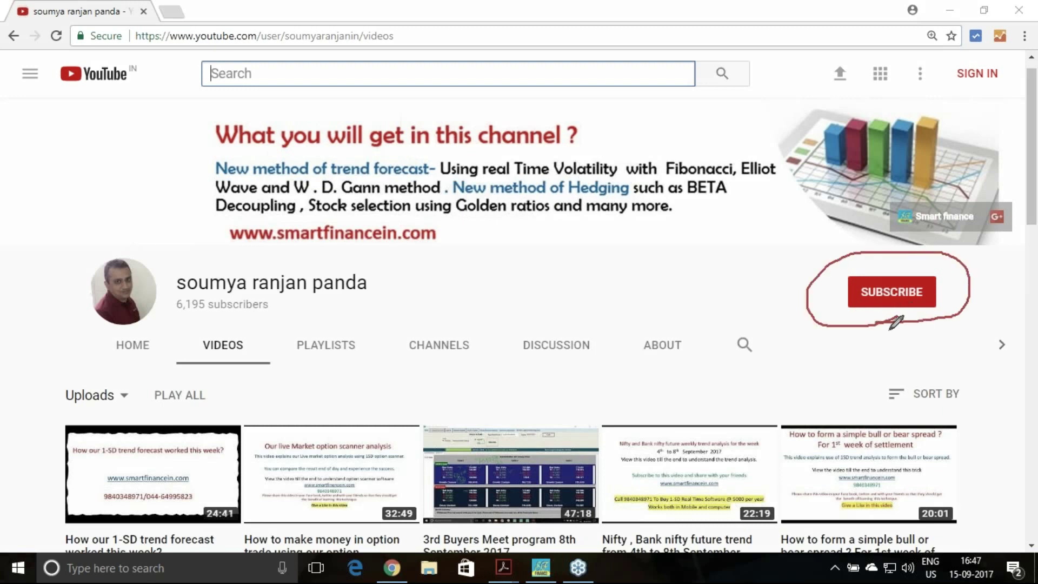
mouse_move(812, 303)
mouse_down()
mouse_move(842, 297)
mouse_move(835, 315)
mouse_up()
drag(170, 414, 200, 409)
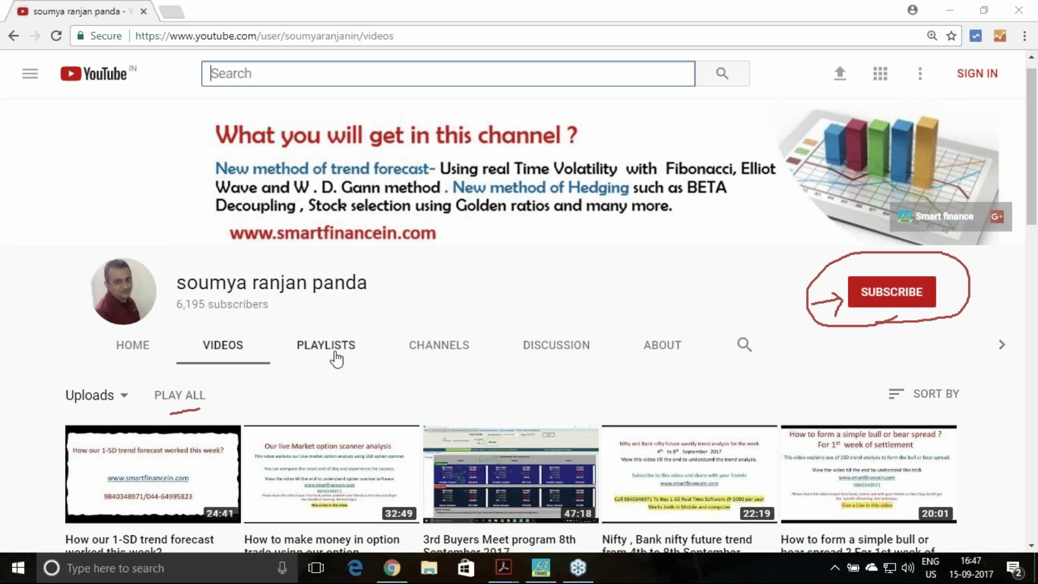
Handwrite "1:10" in the blank space beside the channel name, and clear all pen markings
scroll(486, 359, down, 3)
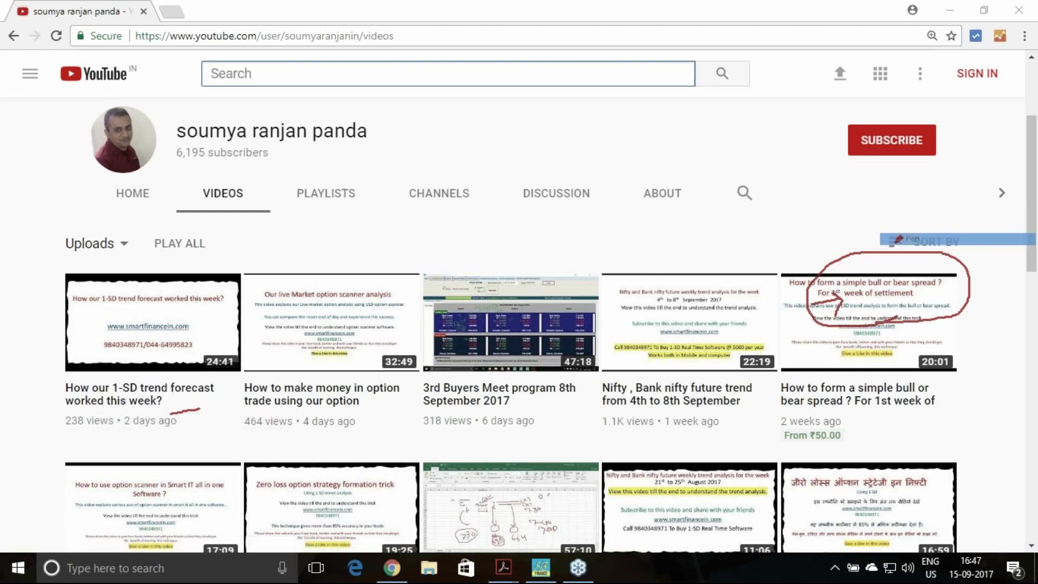
drag(523, 114, 530, 145)
click(552, 115)
click(560, 134)
mouse_move(582, 113)
mouse_down()
mouse_move(587, 133)
mouse_move(612, 112)
mouse_up()
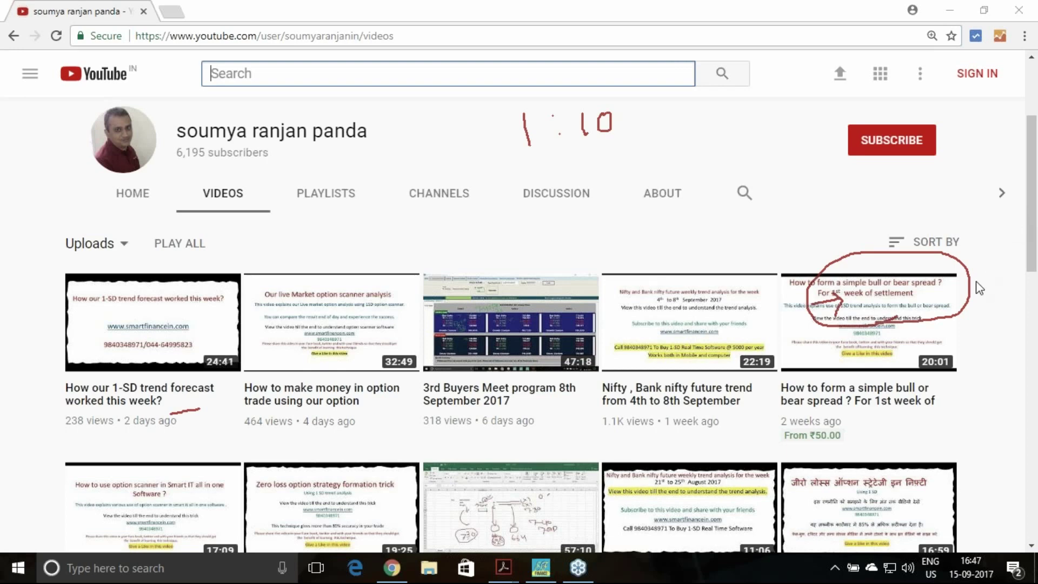
key(Escape)
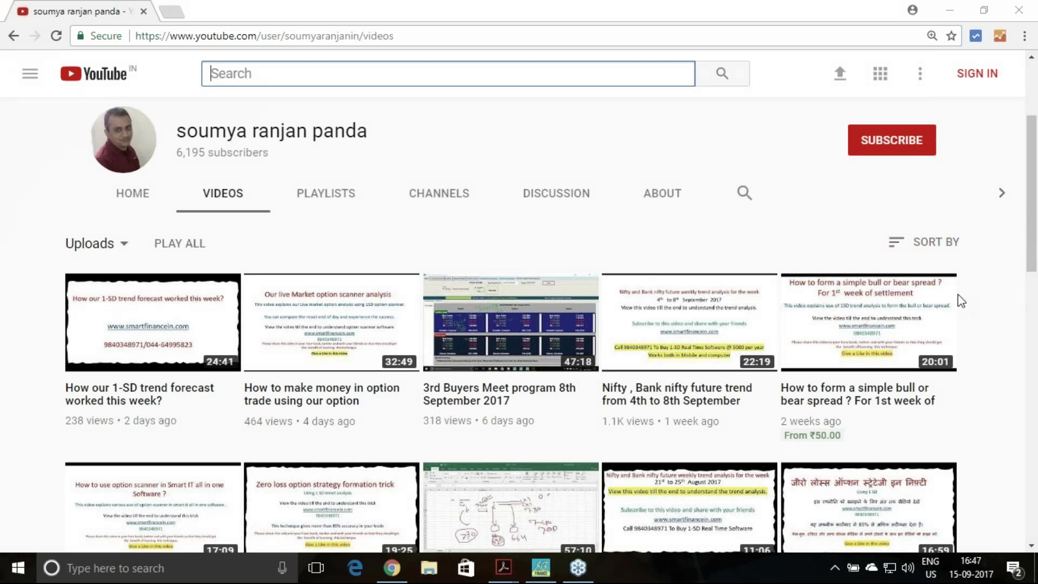
Look over the YouTube channel's banner, Subscribe area and uploaded videos
scroll(754, 241, up, 3)
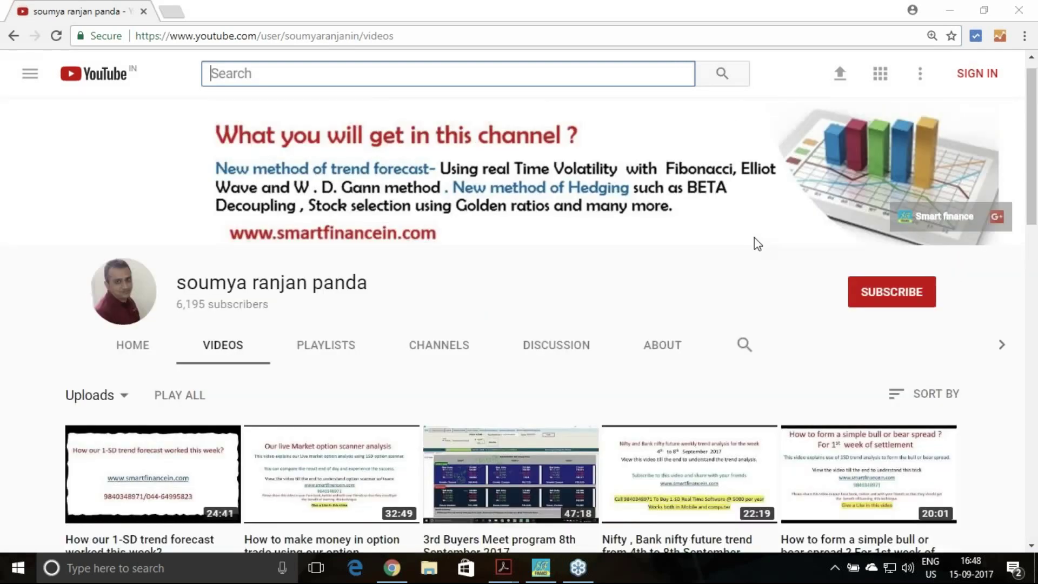
scroll(754, 238, down, 1)
scroll(754, 238, up, 1)
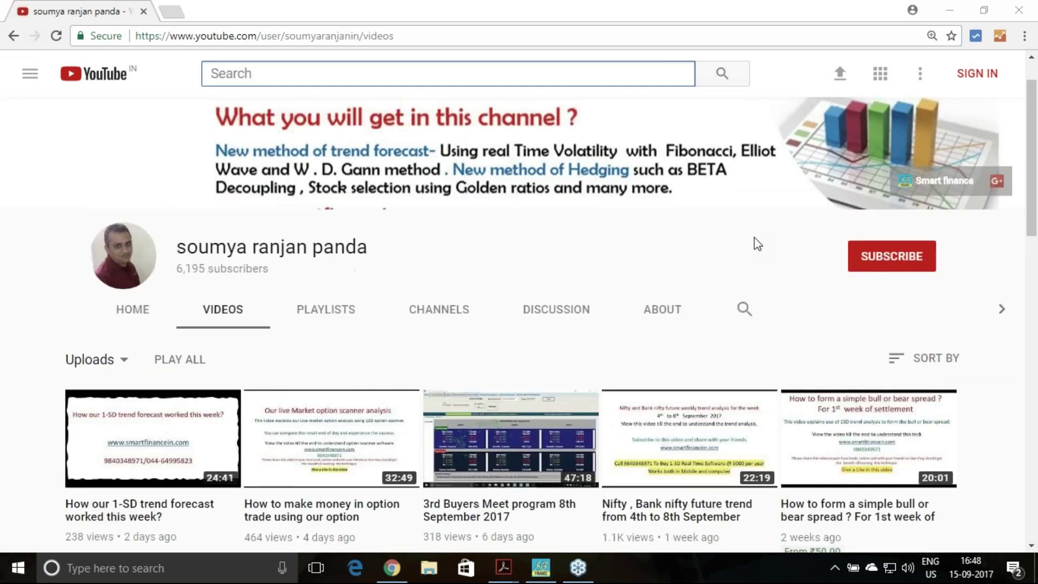
scroll(756, 243, down, 1)
scroll(756, 243, up, 1)
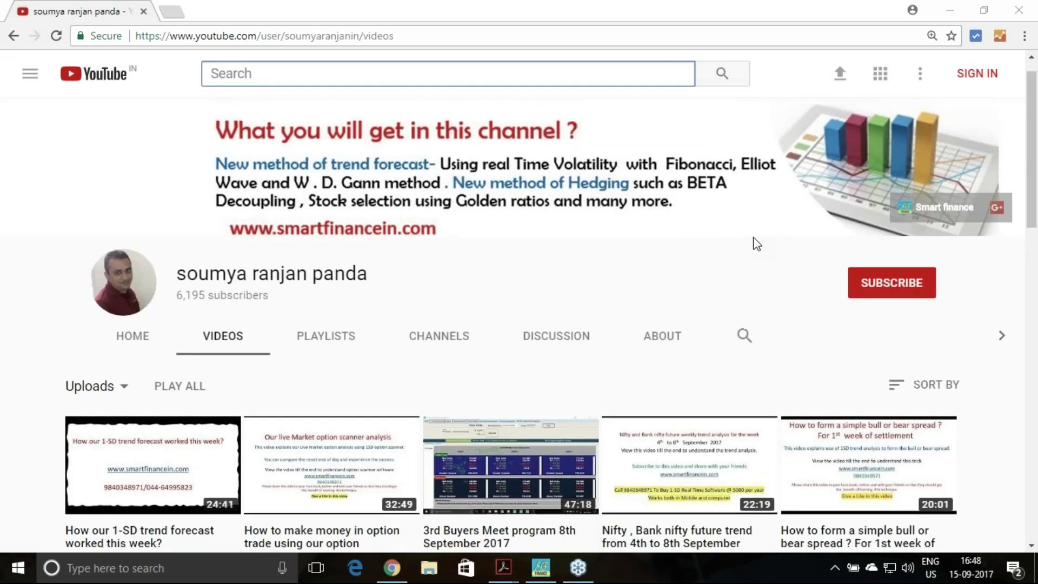
scroll(756, 243, down, 2)
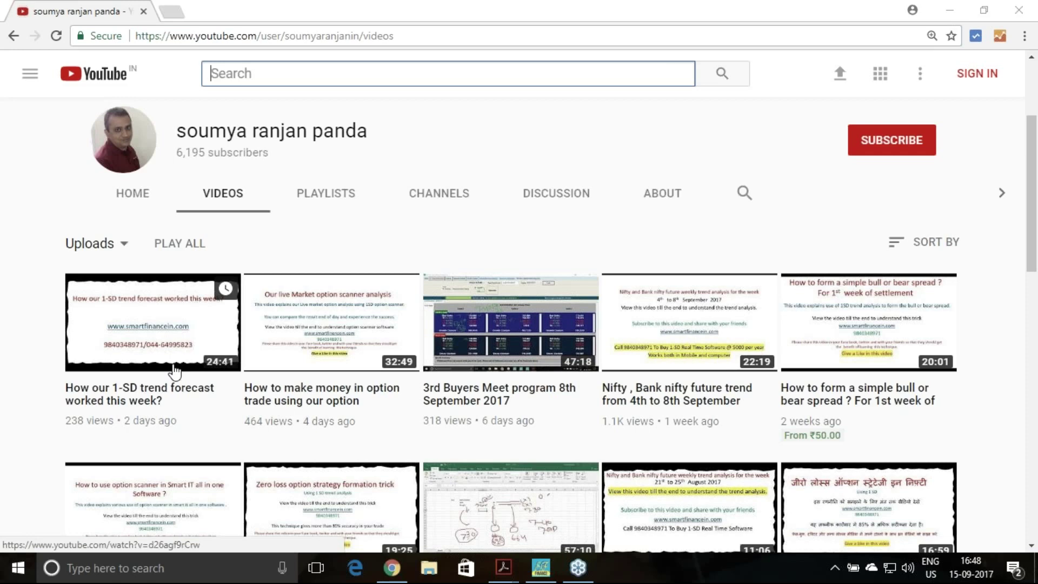
scroll(705, 262, up, 3)
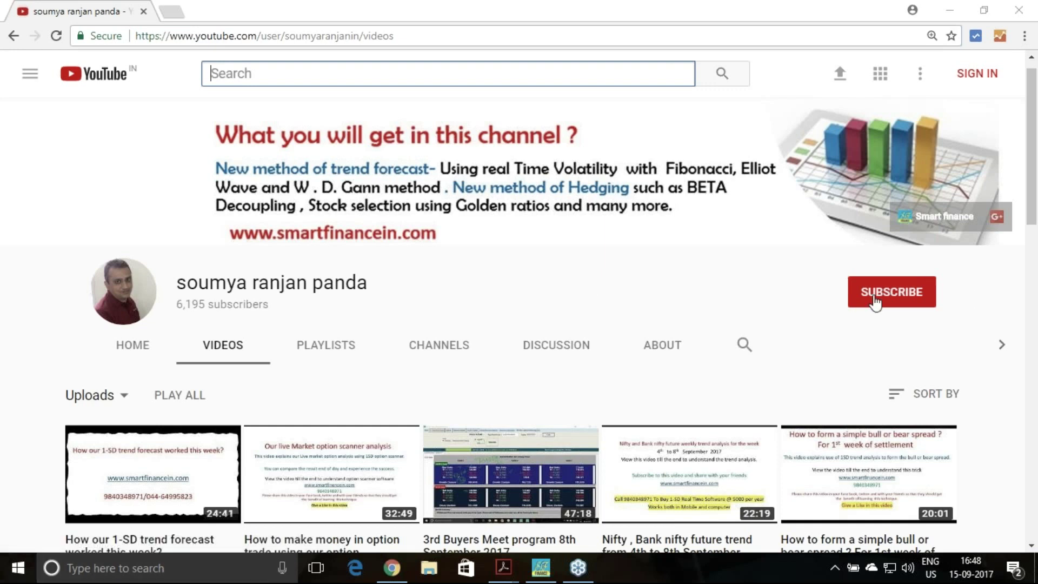
Return to the Smart Finance website and view its "Why to register with us?" page and the products page
key(alt+Left)
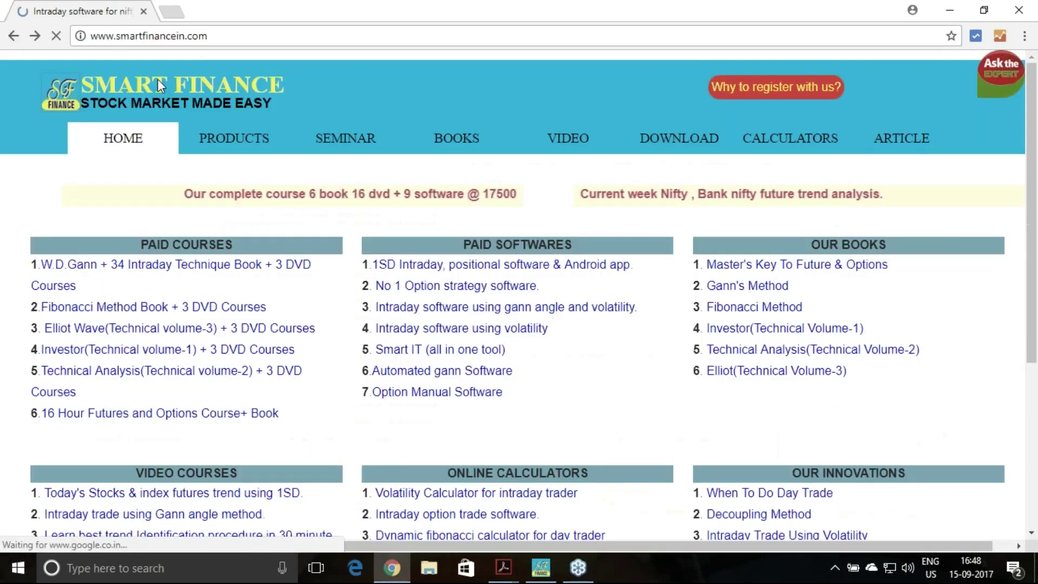
scroll(702, 232, up, 5)
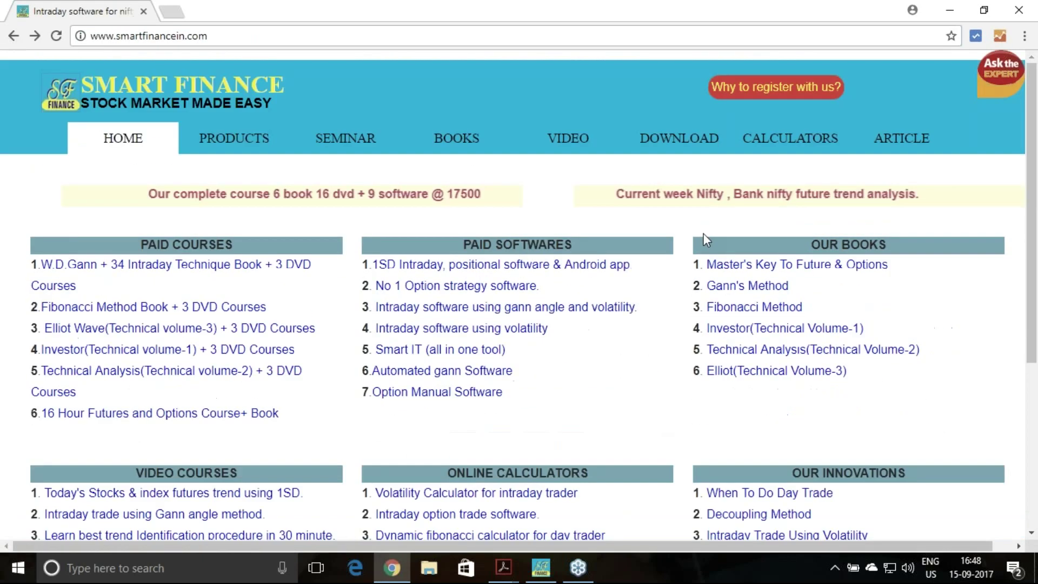
click(756, 100)
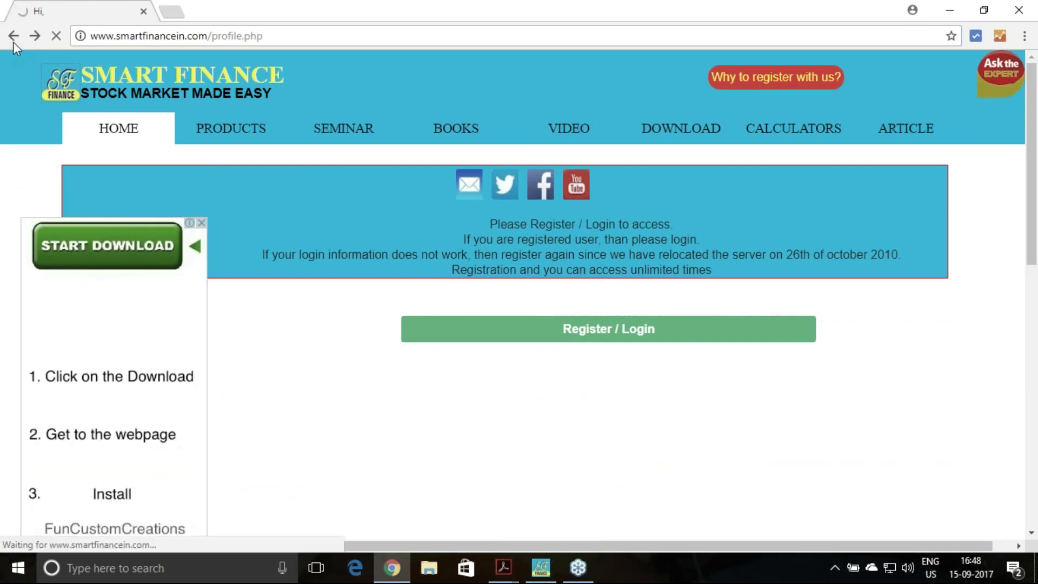
click(13, 41)
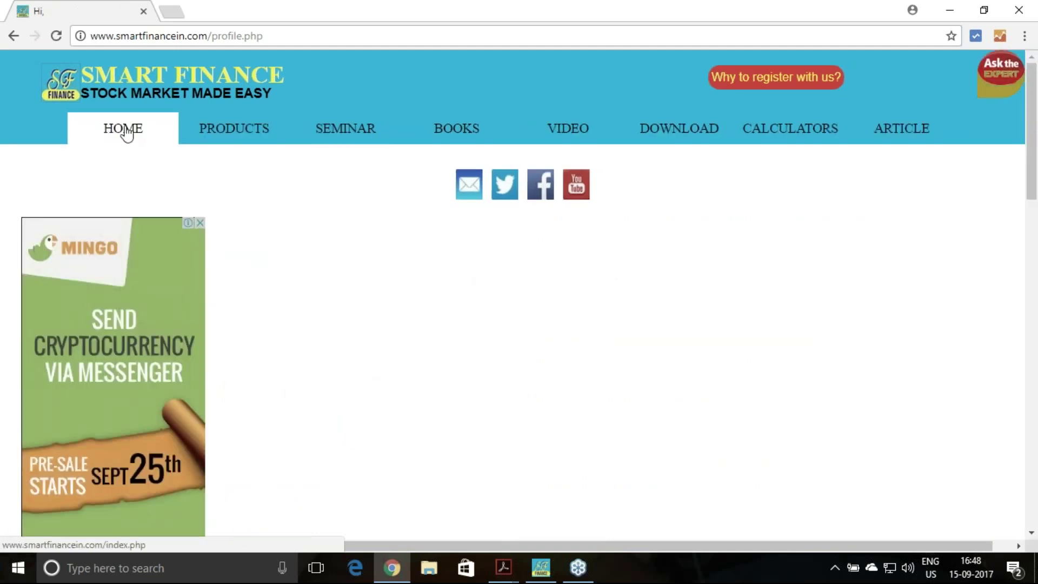
click(232, 128)
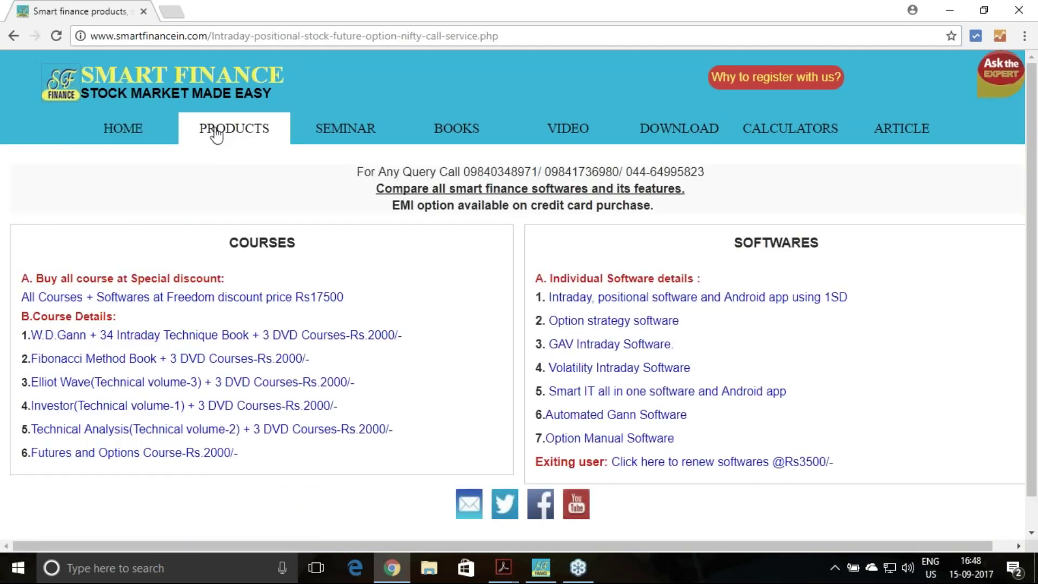
Open the website's download page, circle the DOWNLOAD heading and tick the Download Market Report entry with the pen
click(678, 129)
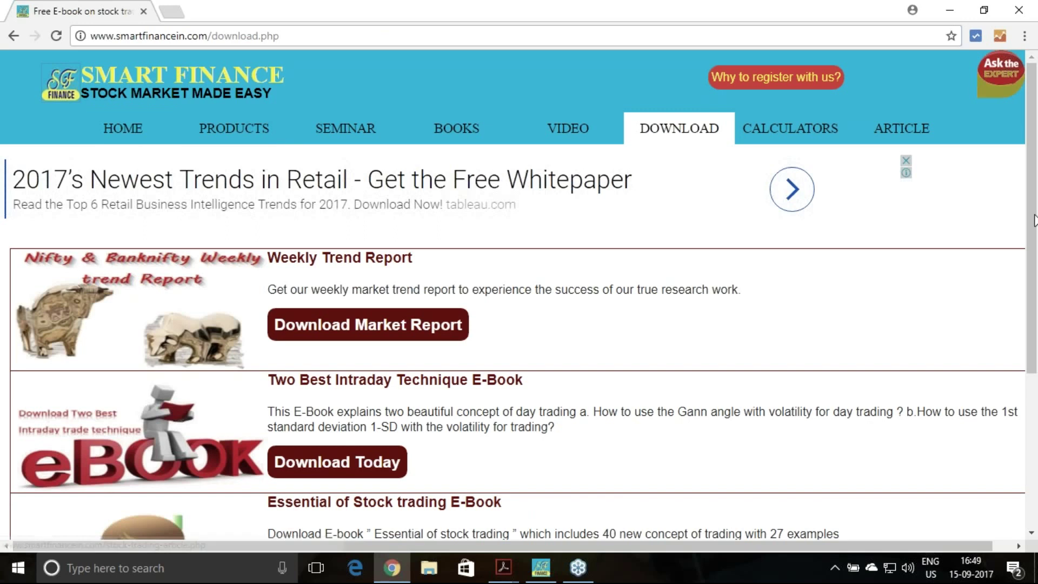
mouse_move(738, 133)
mouse_down()
mouse_move(721, 147)
mouse_move(722, 82)
mouse_move(719, 165)
mouse_up()
drag(506, 325, 551, 290)
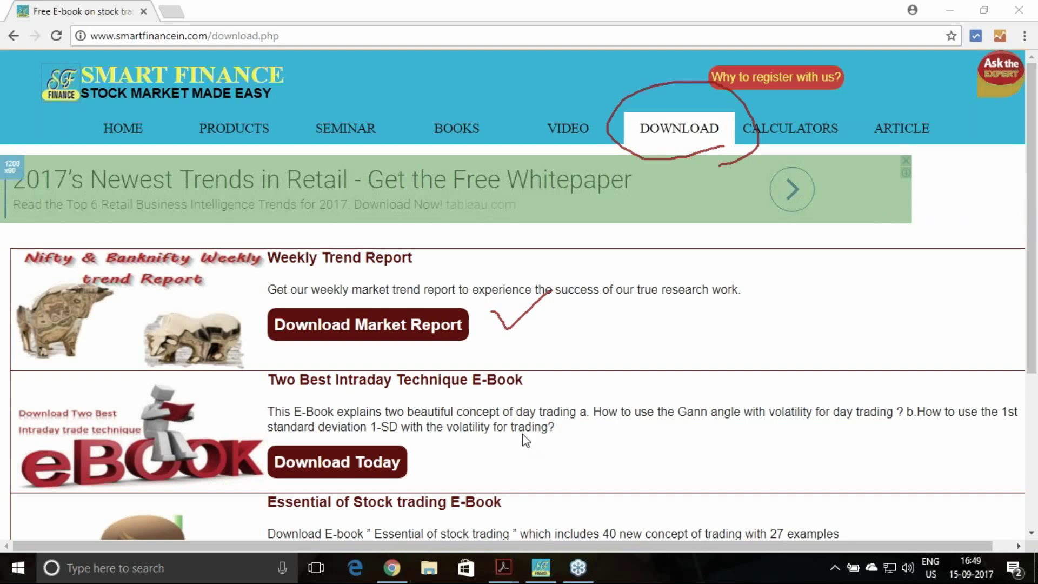
Open the free video courses page from the download page and bring its video course menu into view
scroll(521, 464, down, 4)
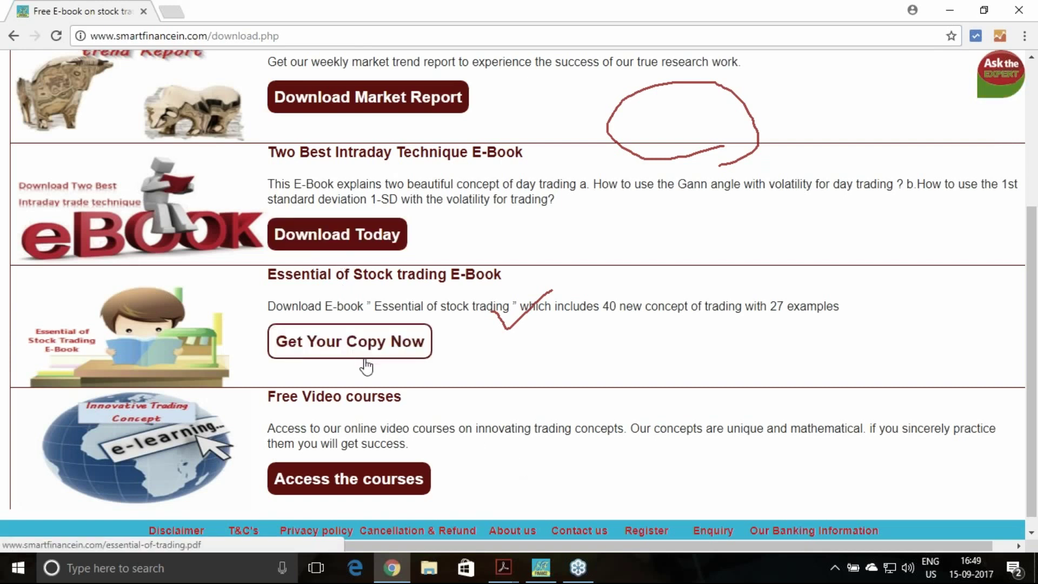
click(380, 484)
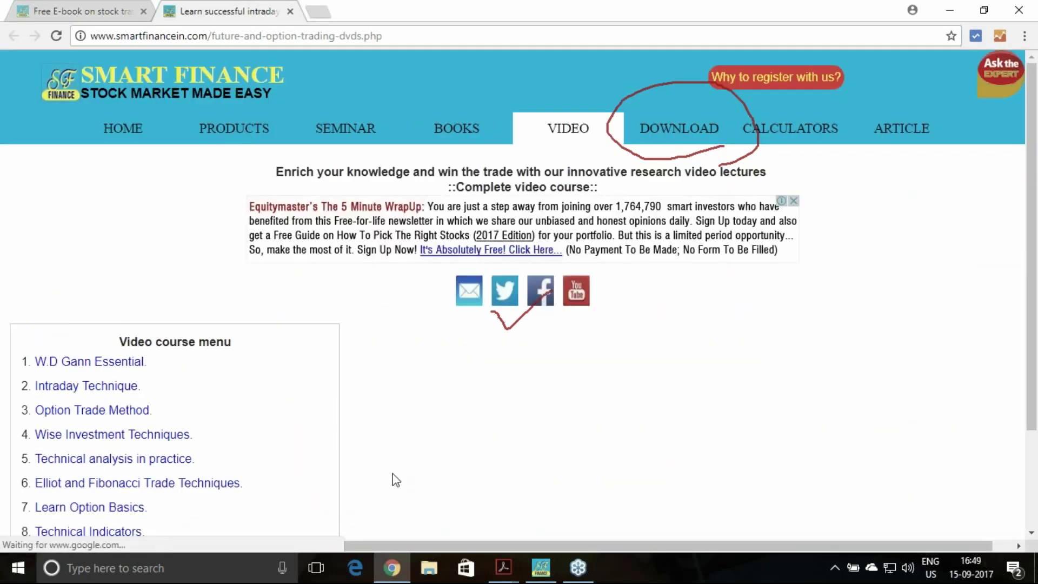
scroll(393, 475, down, 3)
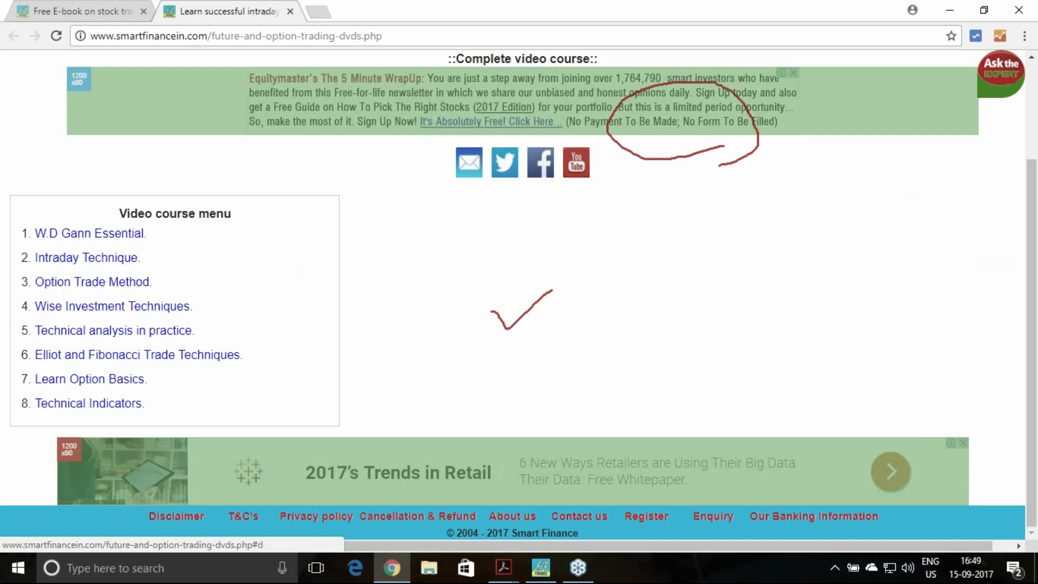
Browse the video course menu from W.D Gann Essential through Elliot and Fibonacci Trade Techniques, and return to Wise Investment Techniques
click(121, 234)
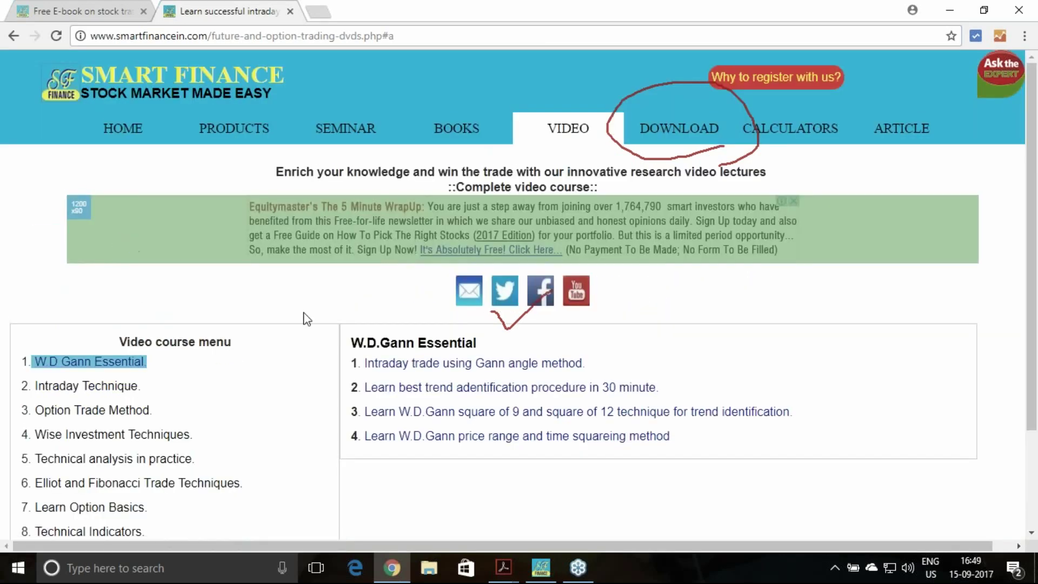
scroll(162, 317, down, 1)
click(138, 313)
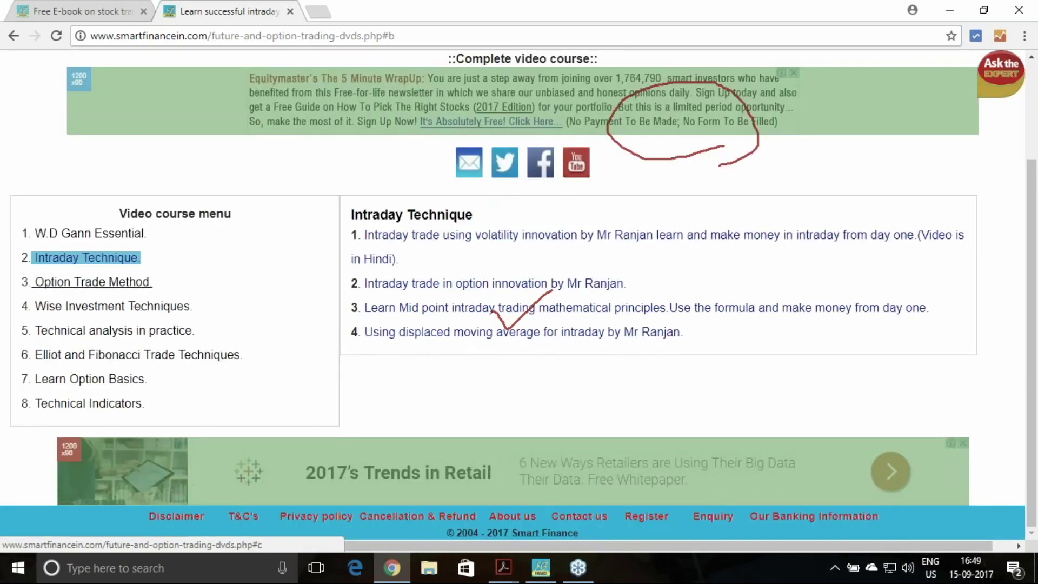
click(140, 283)
click(141, 308)
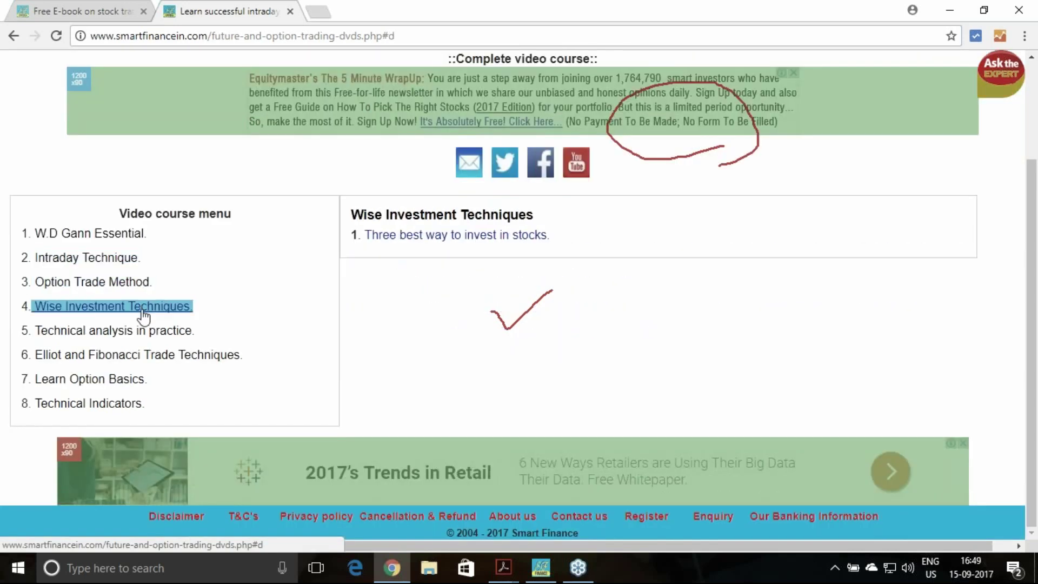
click(141, 335)
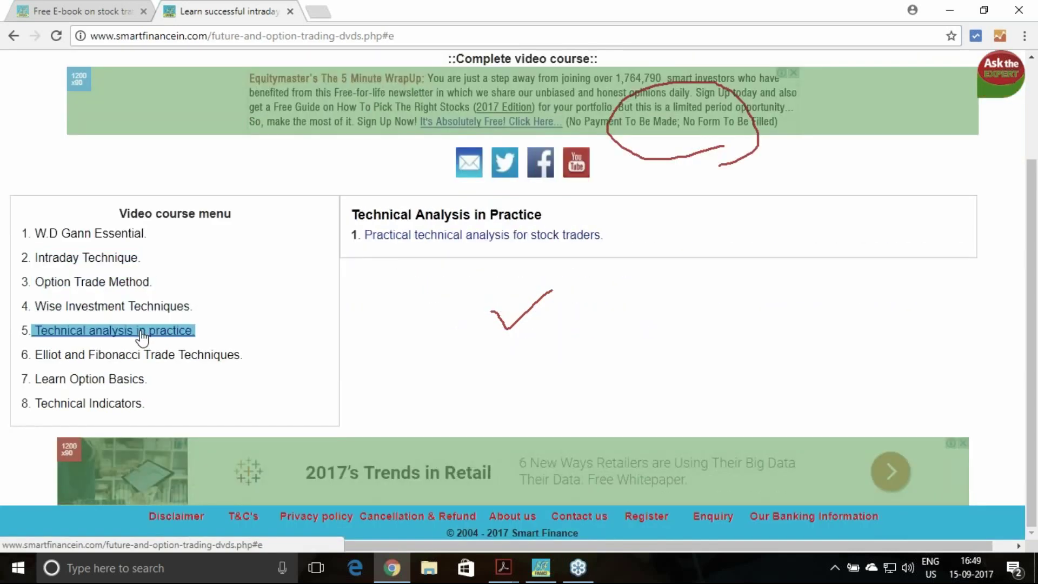
click(142, 355)
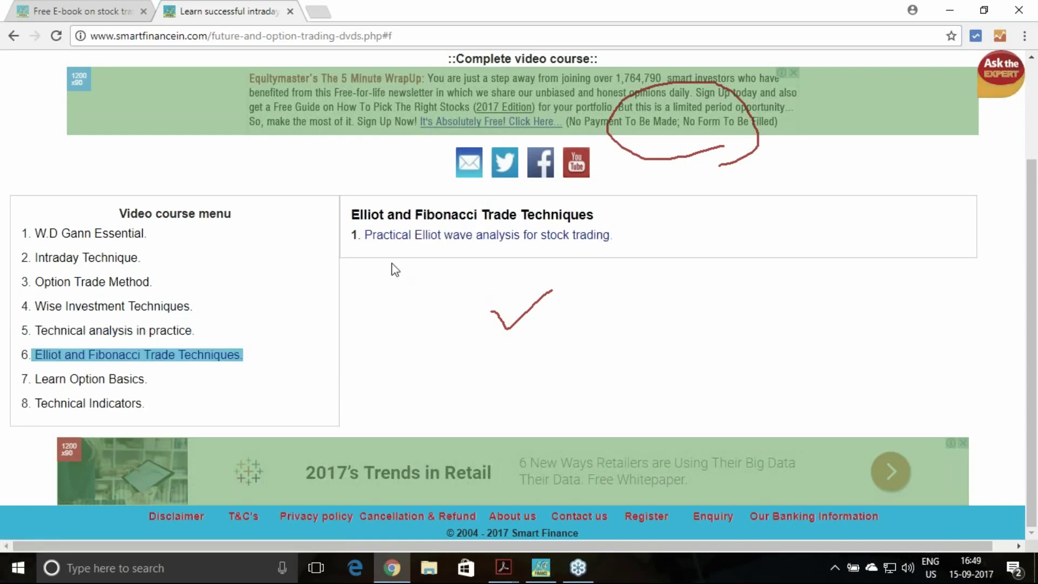
click(113, 307)
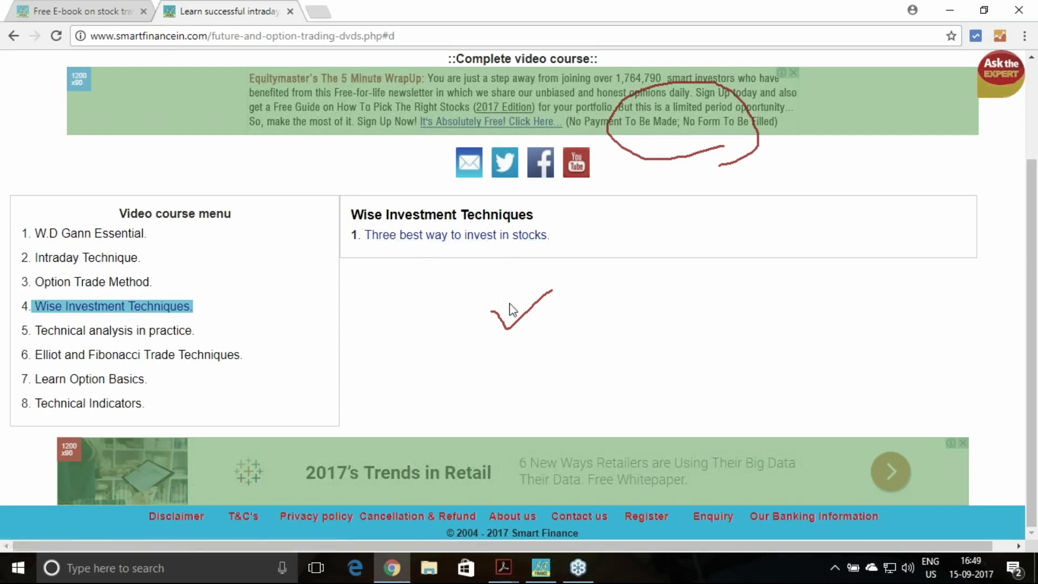
scroll(510, 308, up, 3)
scroll(504, 290, down, 3)
scroll(273, 304, up, 3)
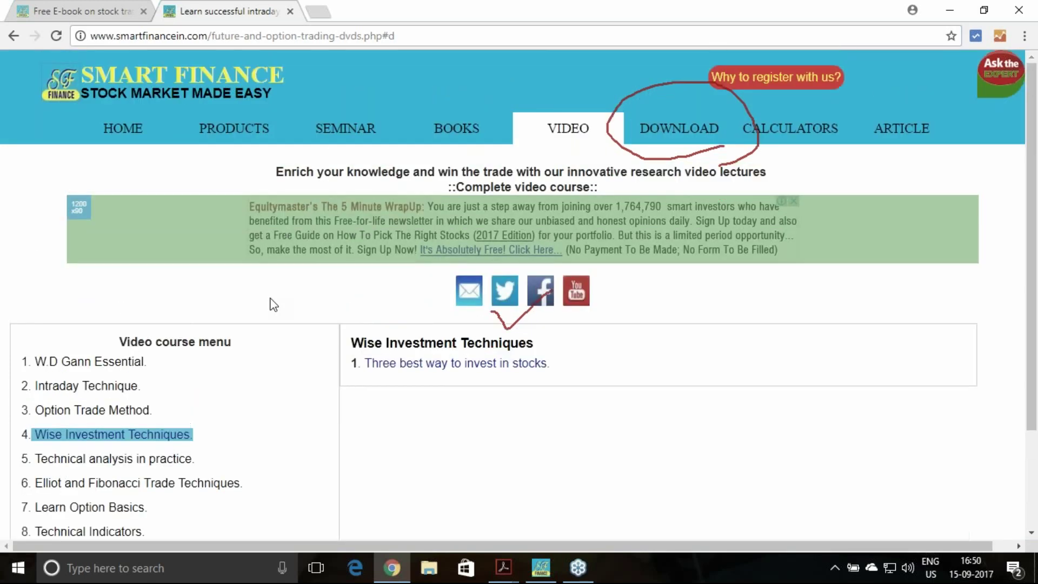
scroll(312, 304, down, 3)
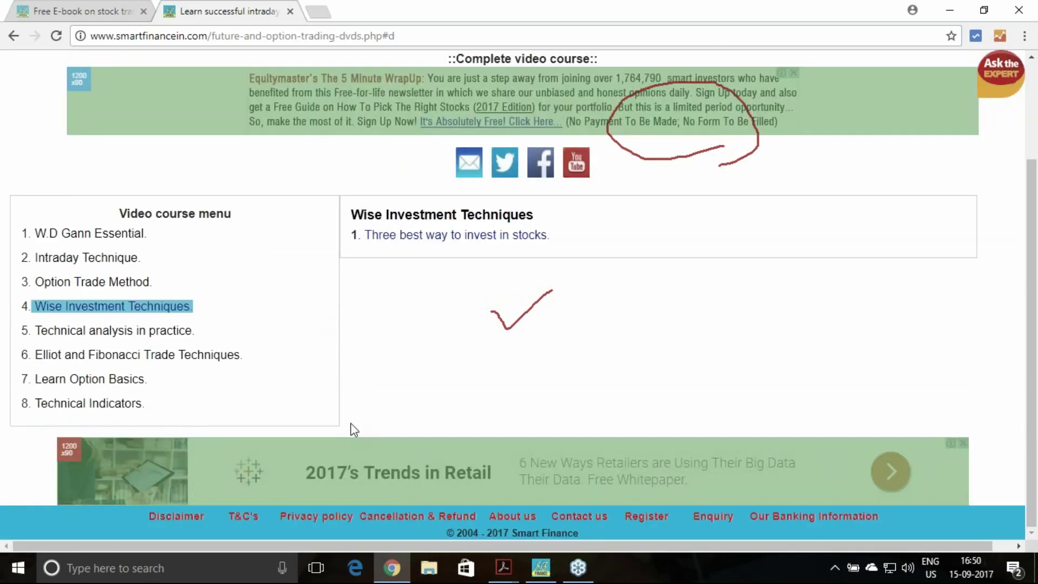
Open the Contact us page, circle the contact numbers block and tick the listed e-mail addresses with the pen
click(595, 522)
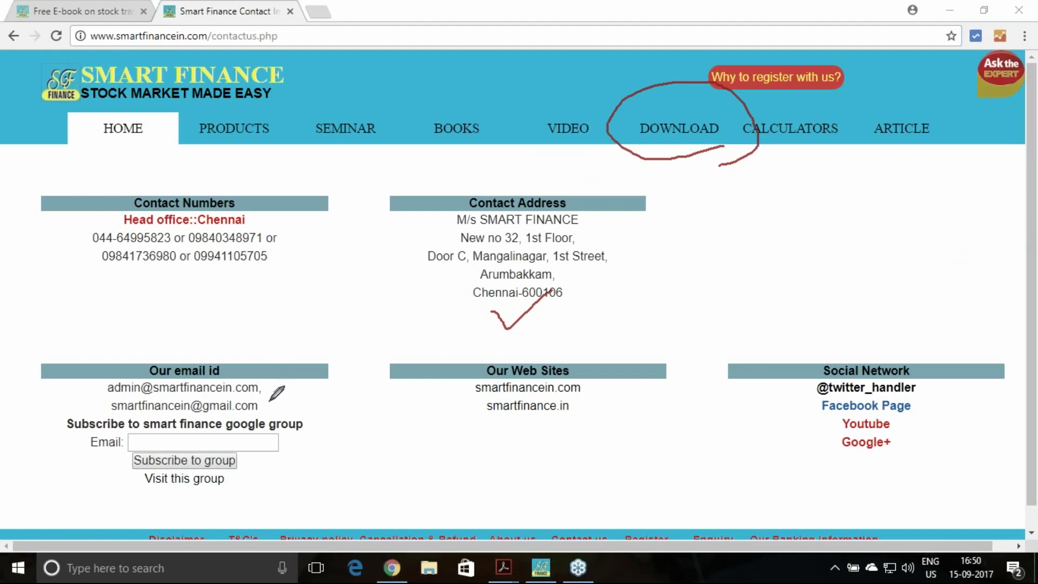
mouse_move(289, 258)
mouse_down()
mouse_move(96, 262)
mouse_move(68, 216)
mouse_move(295, 238)
mouse_move(292, 268)
mouse_up()
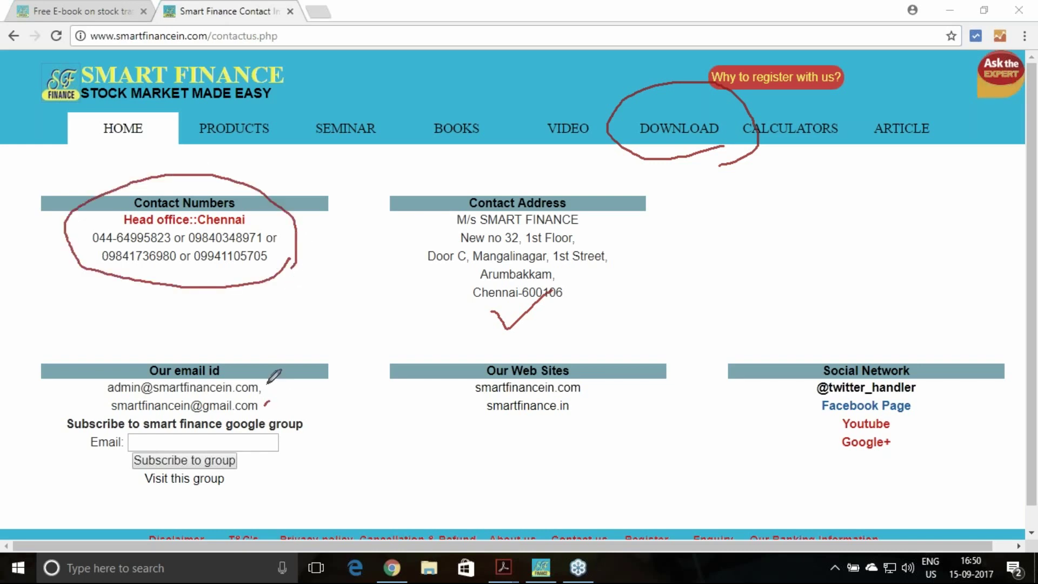
mouse_move(266, 383)
mouse_down()
mouse_move(277, 390)
mouse_move(314, 360)
mouse_up()
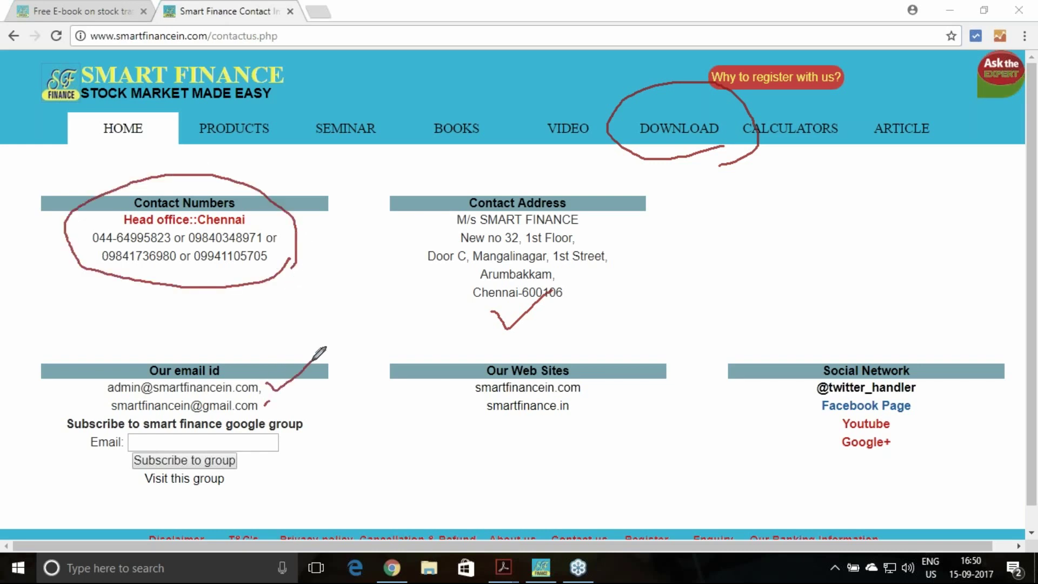